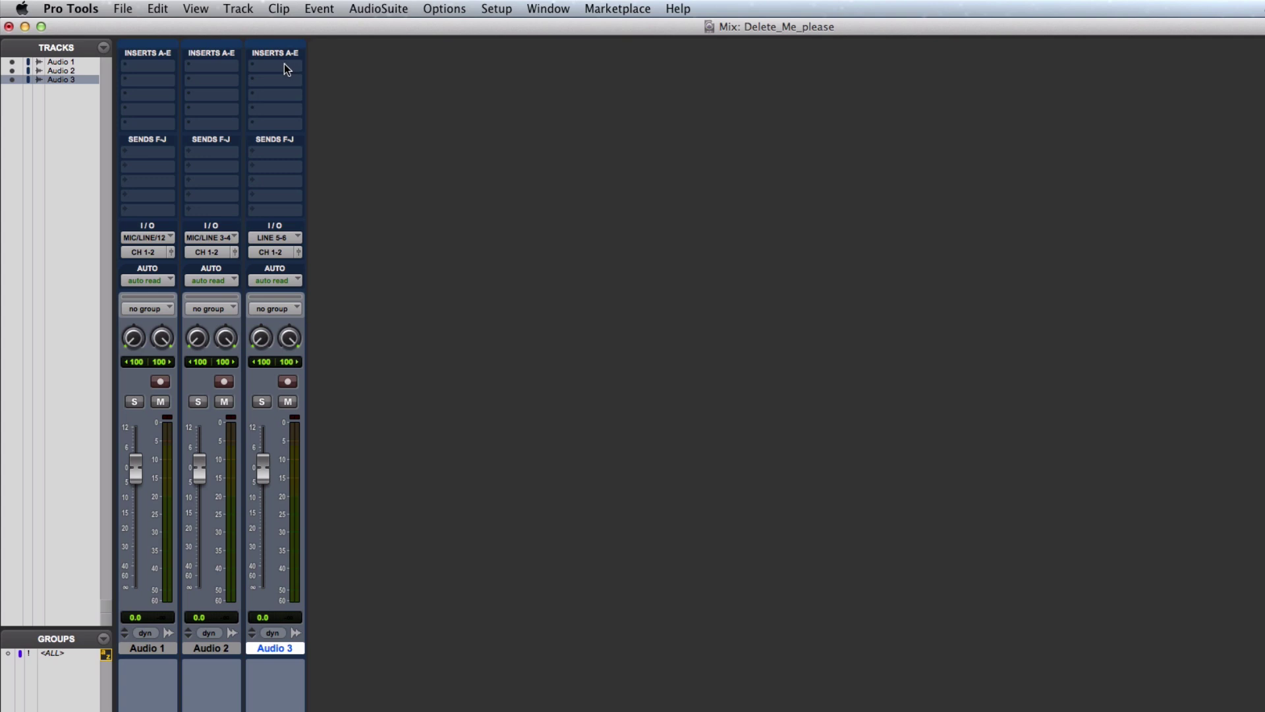
Step: Load the stereo VBC Rack dynamics plug-in in Audio 3's first insert slot and remove it again
click(292, 66)
mouse_move(359, 99)
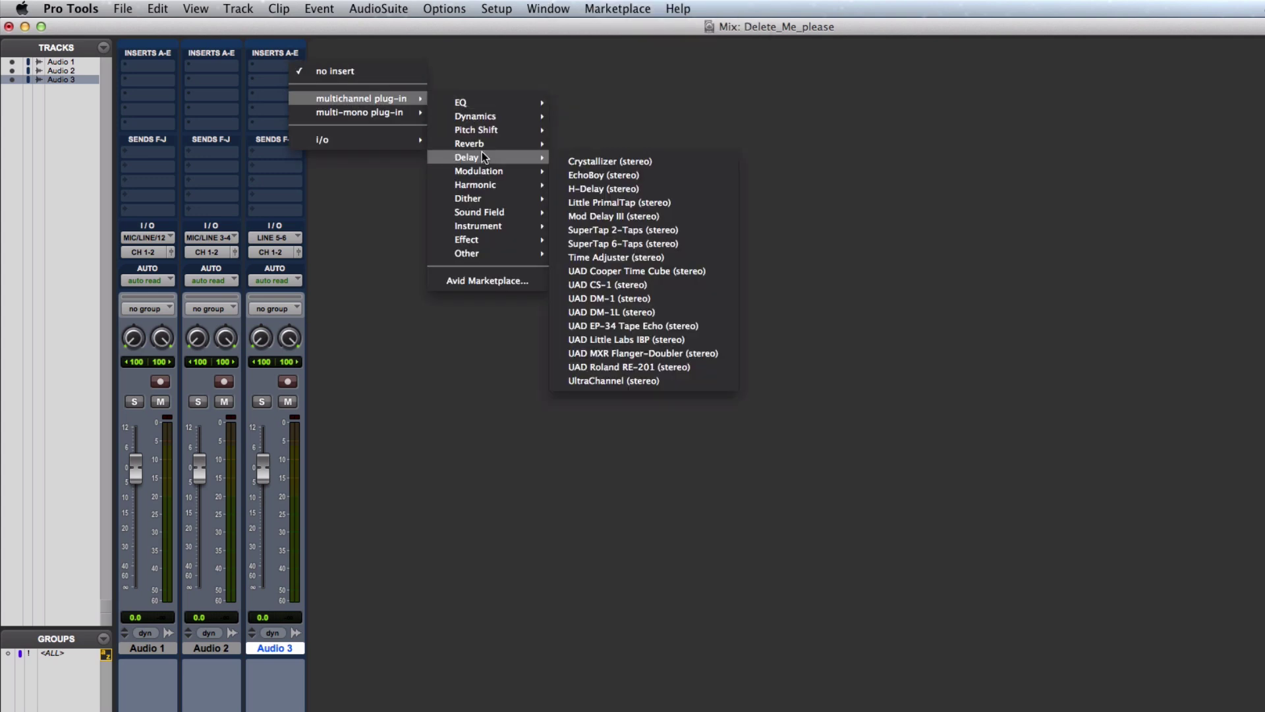
mouse_move(489, 121)
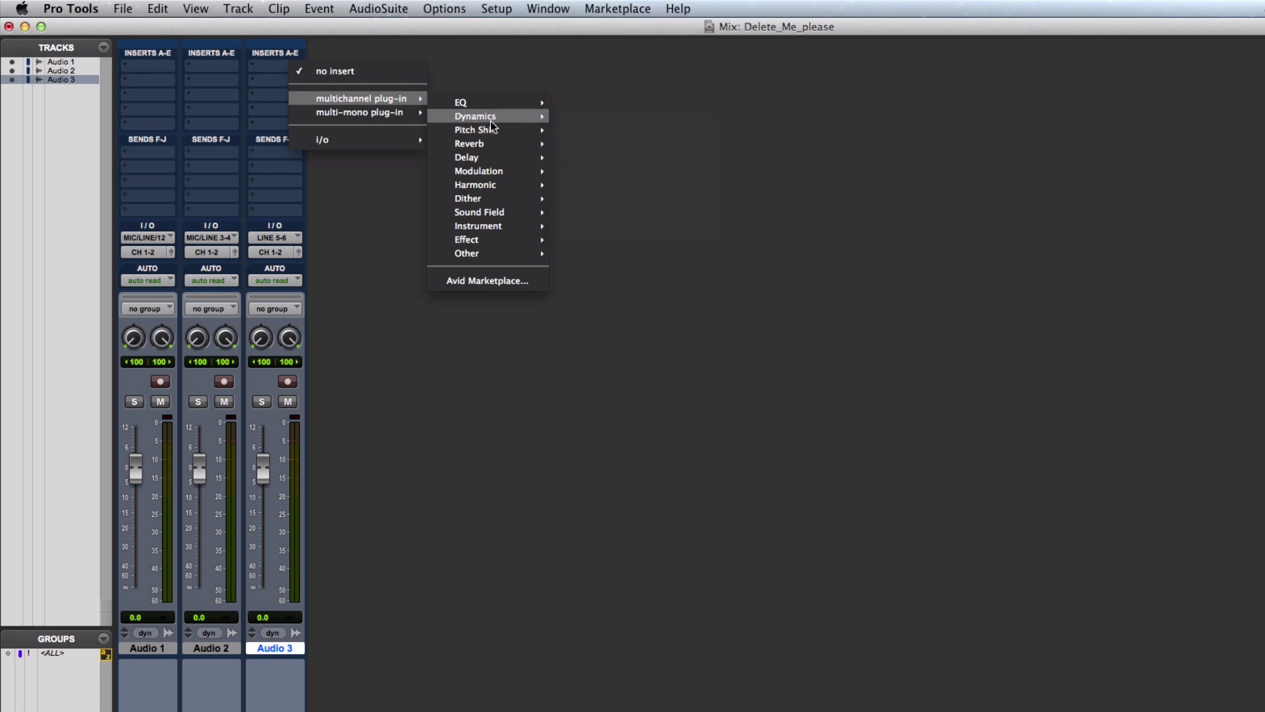
scroll(672, 287, down, 5)
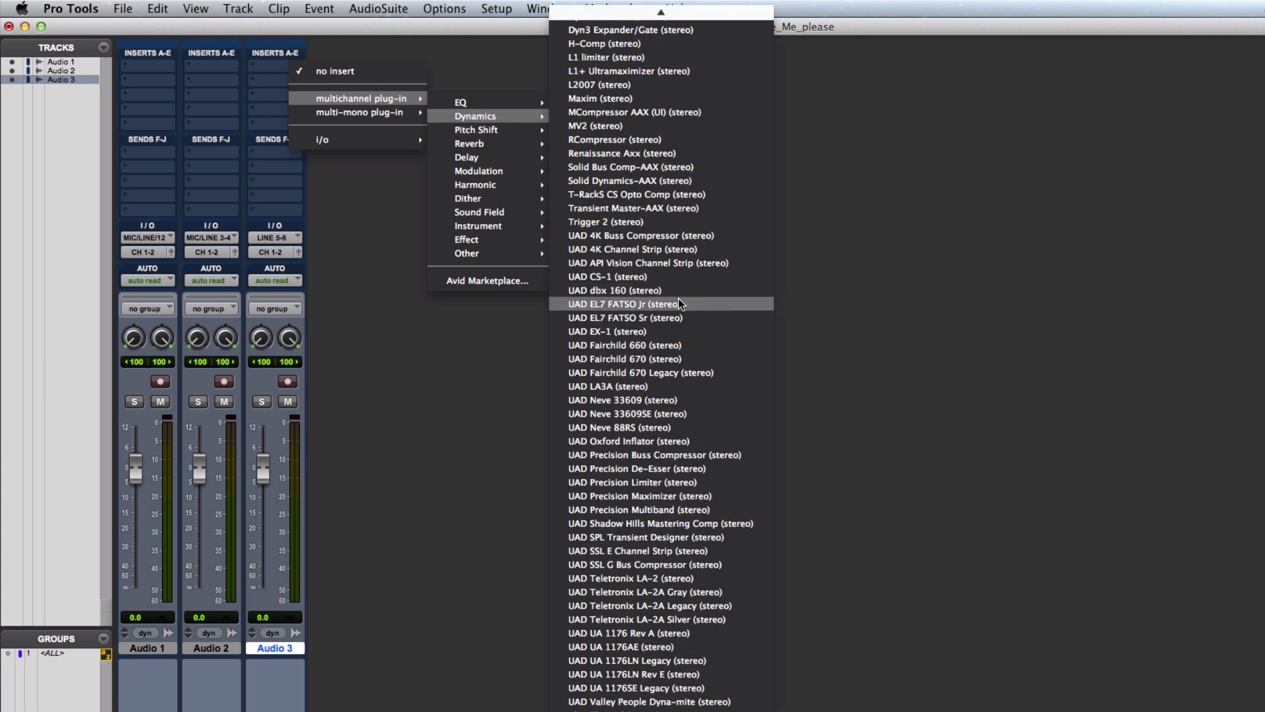
click(649, 666)
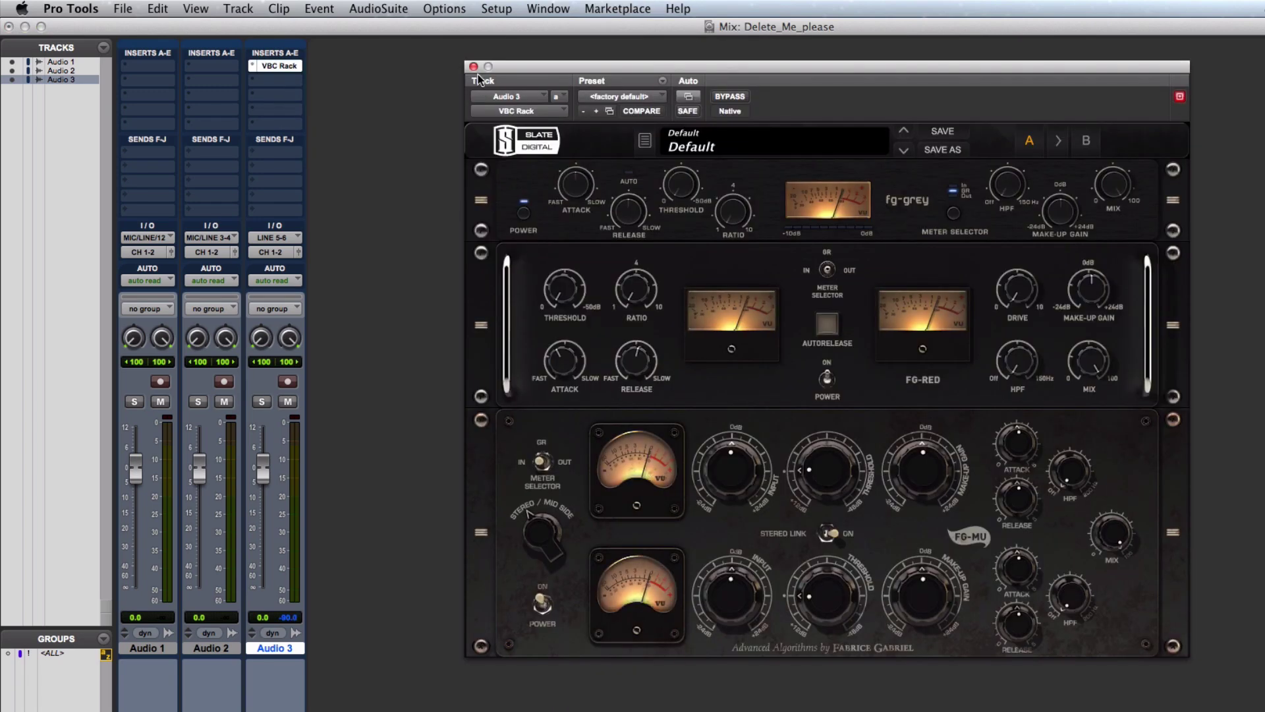
click(474, 66)
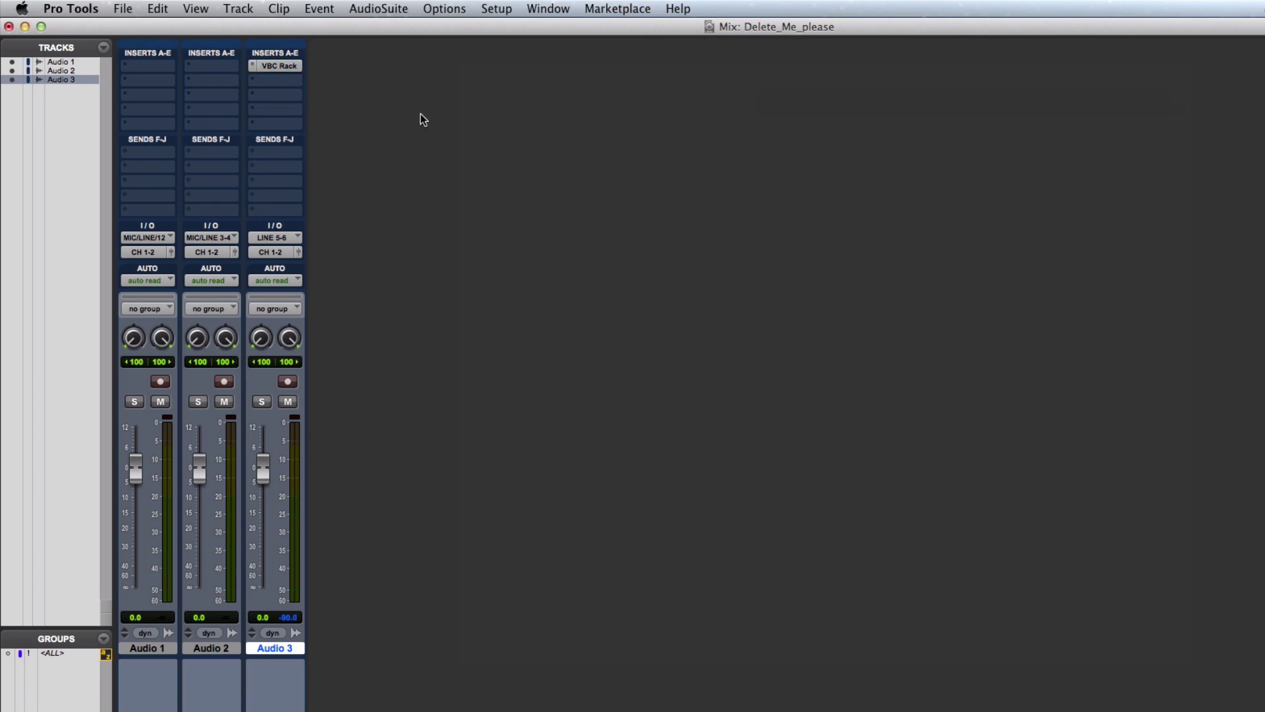
click(251, 65)
click(314, 45)
Step: Set the display preferences to organize plug-in menus by Category and Manufacturer
click(505, 6)
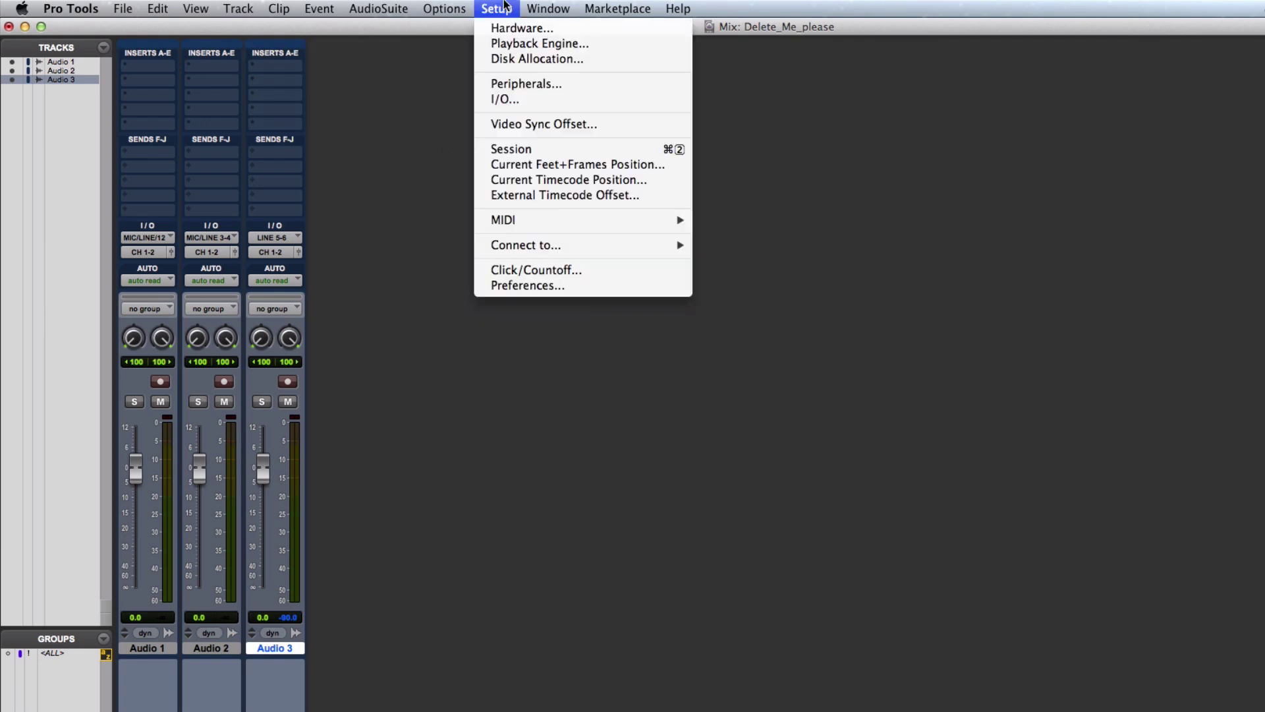
click(553, 286)
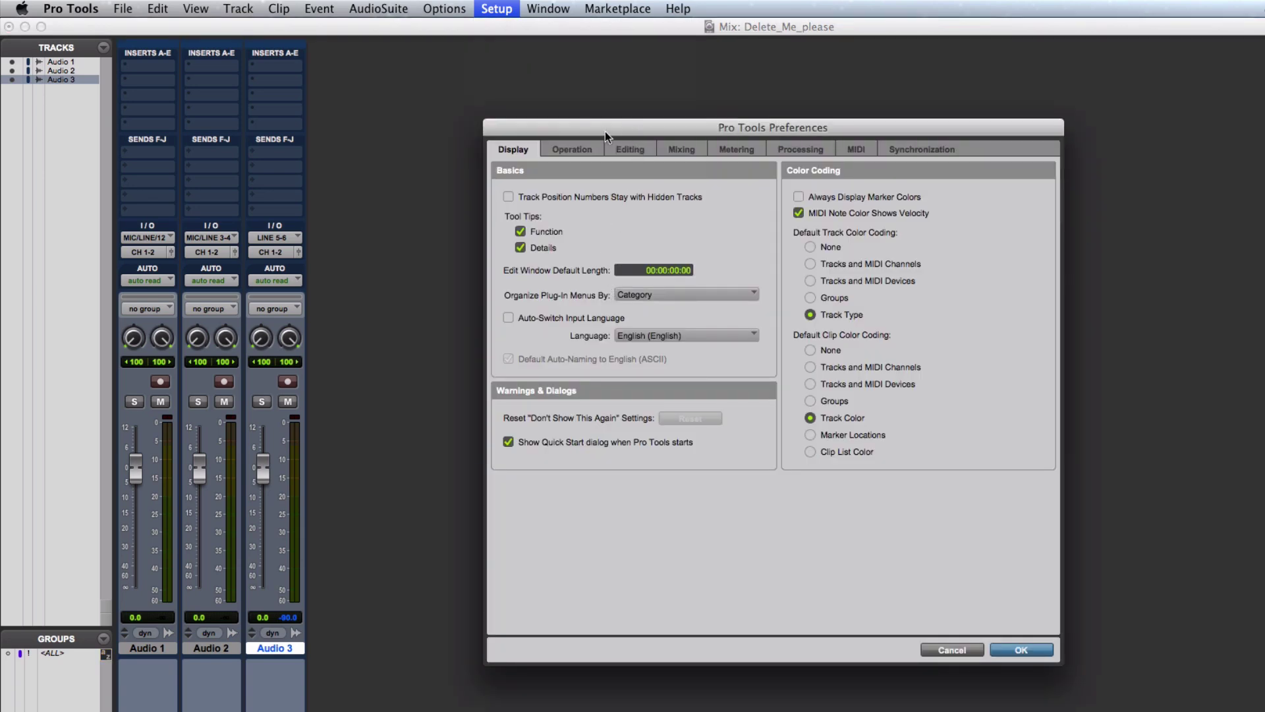
drag(571, 126, 602, 48)
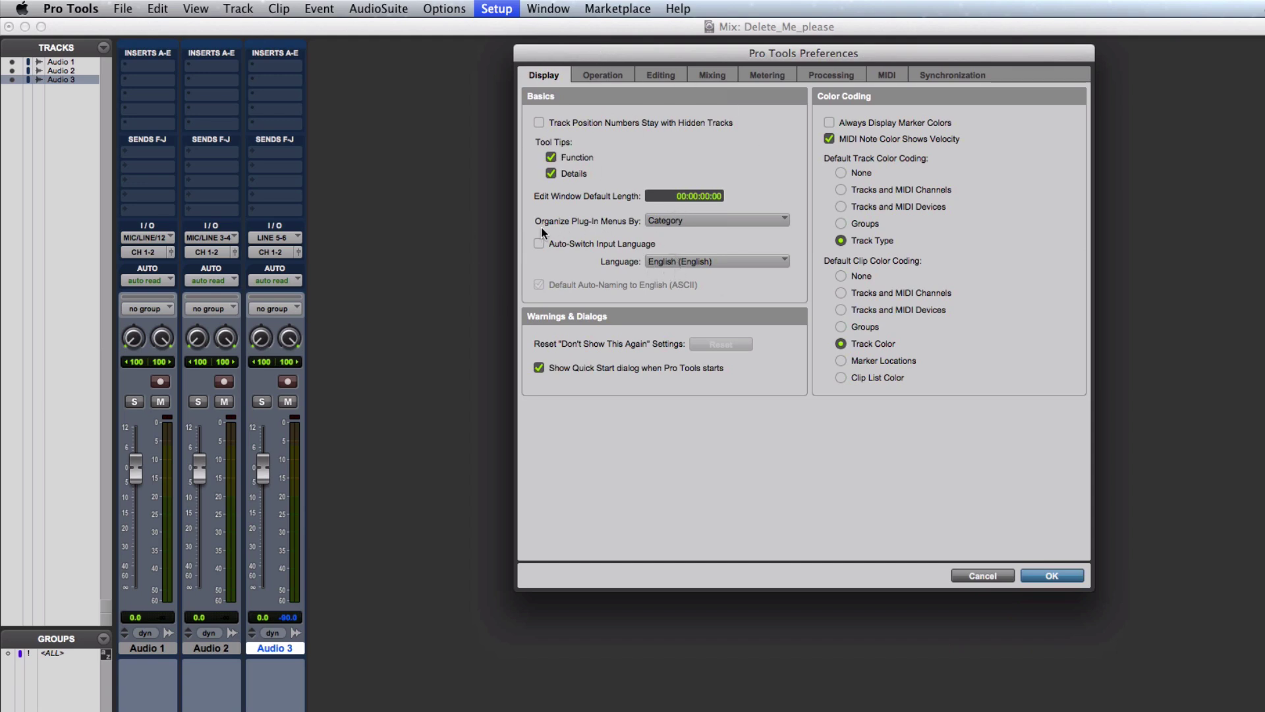
click(683, 220)
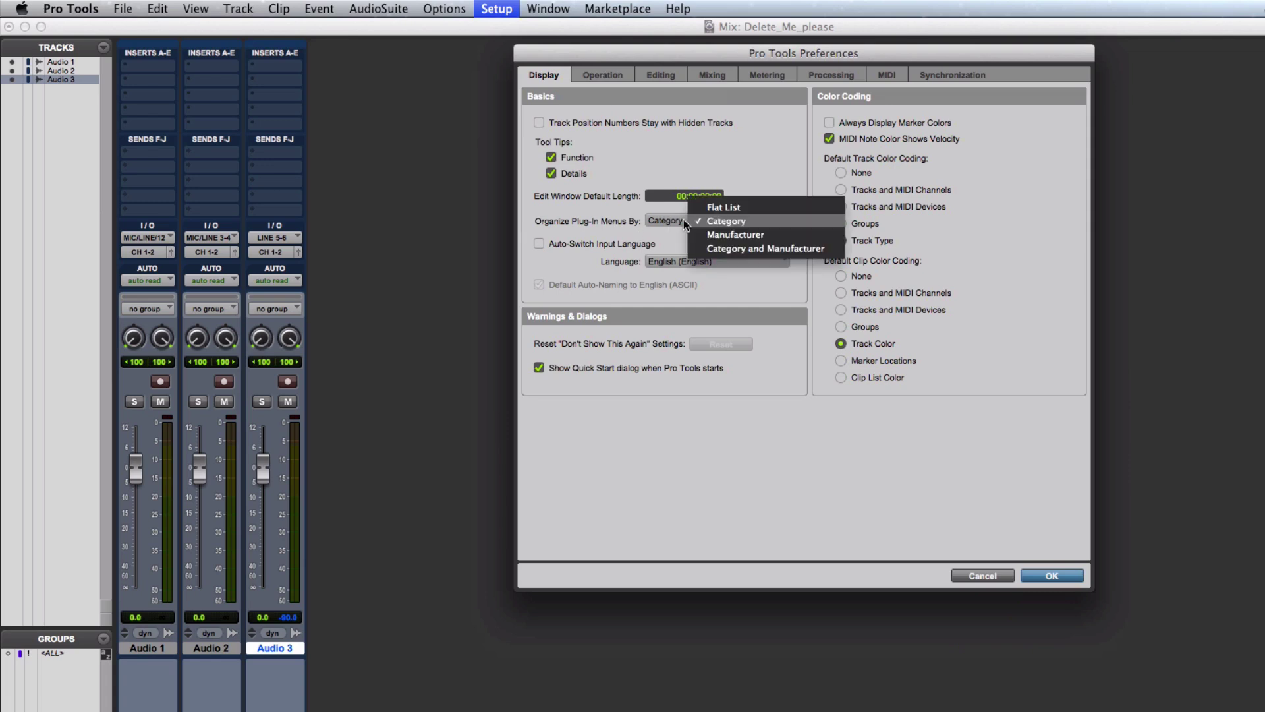
click(728, 247)
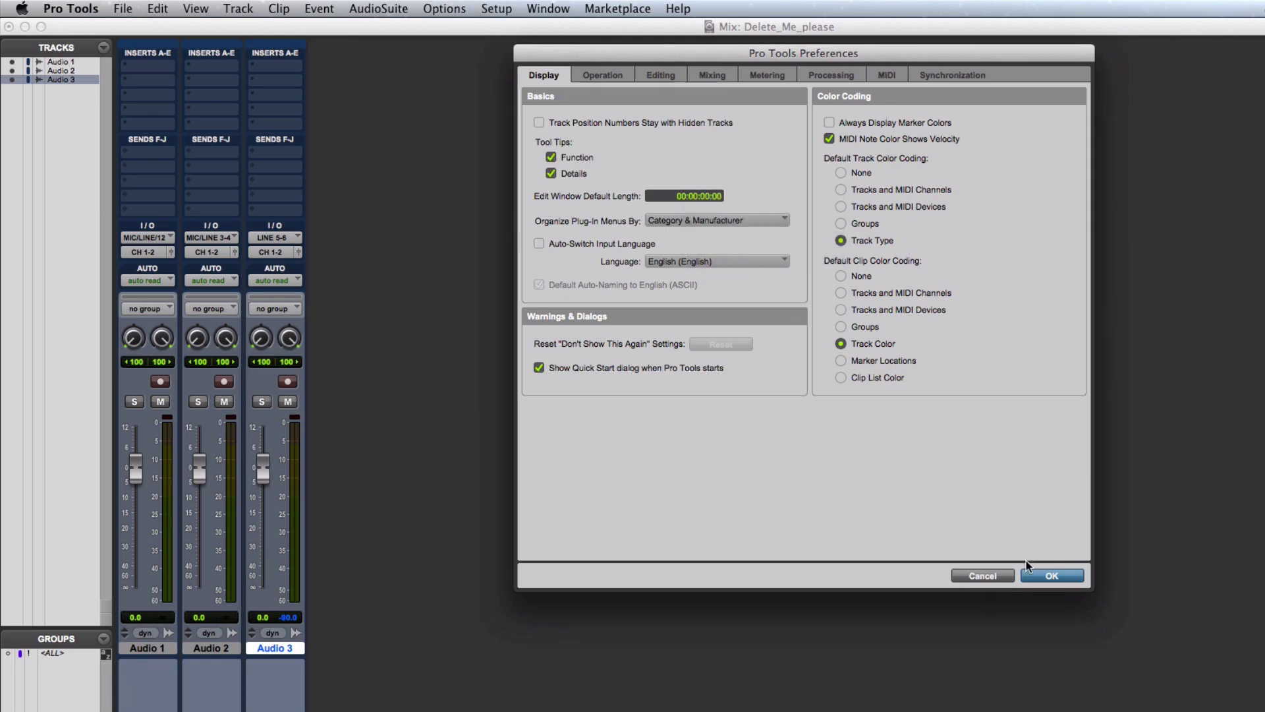
click(1043, 574)
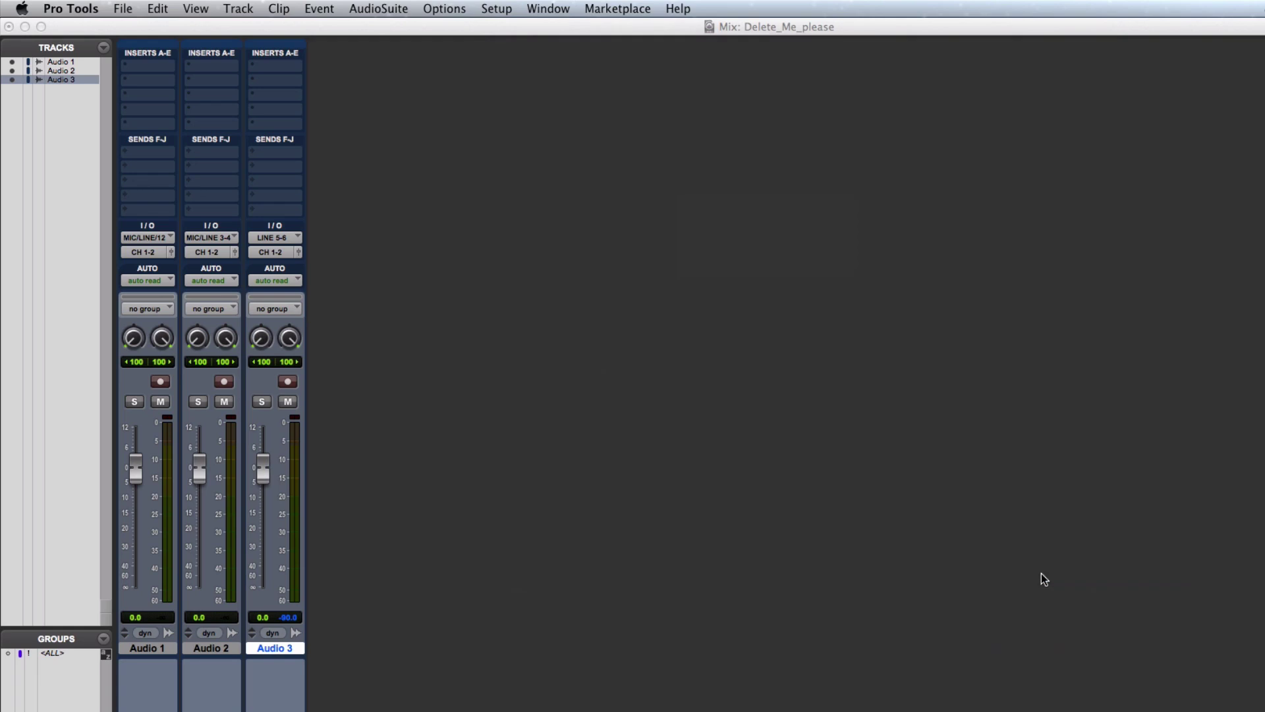
Step: Insert the Massey Plugins Inc. L2007 limiter in the first insert slot of Audio 3
click(286, 62)
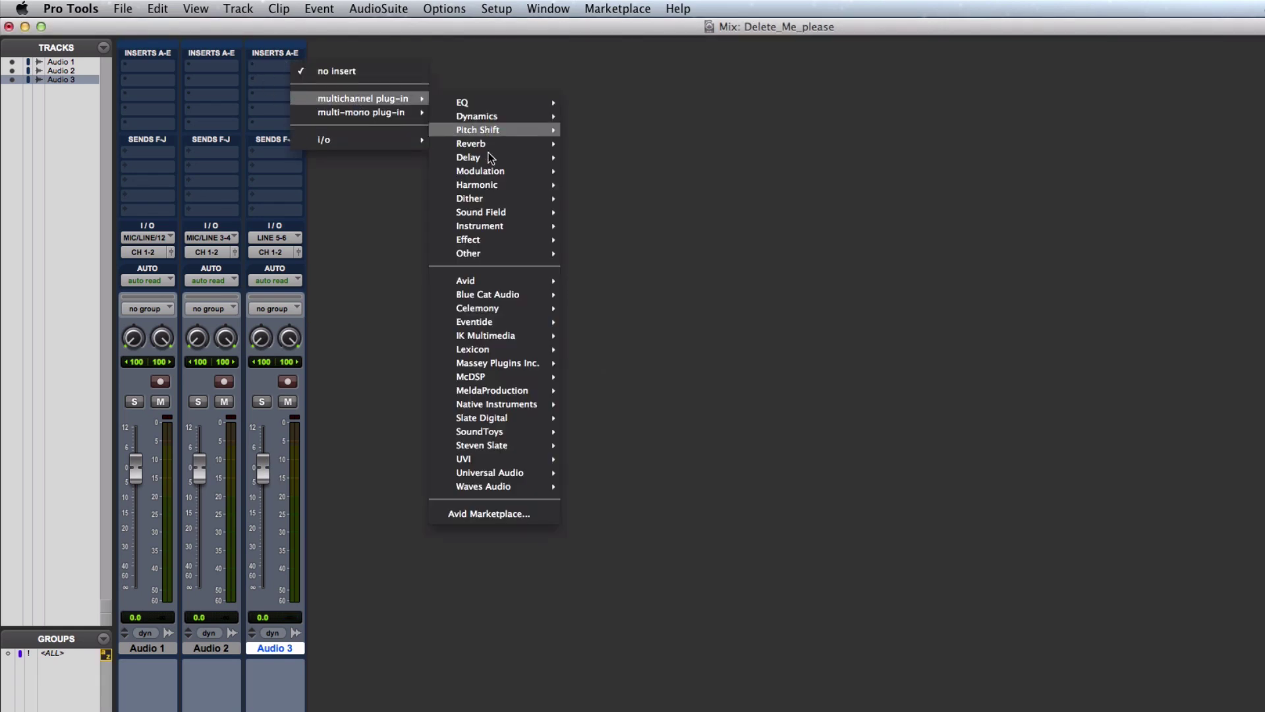
mouse_move(489, 158)
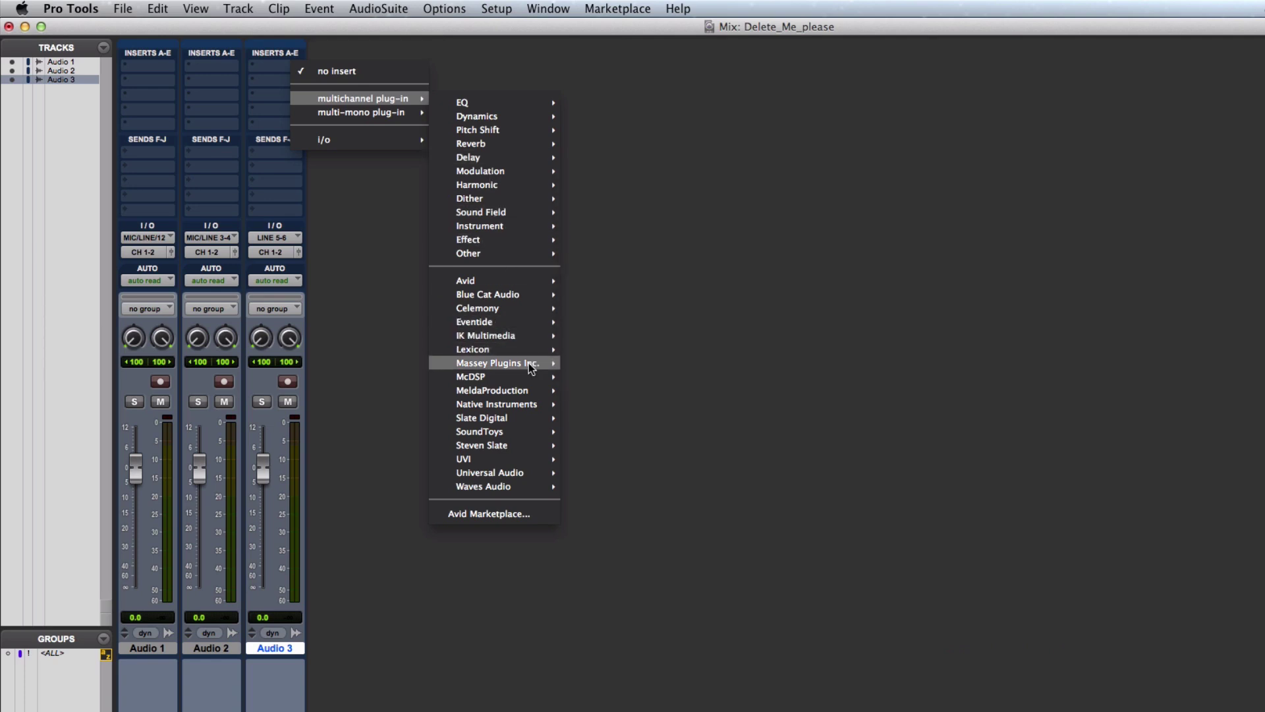
mouse_move(531, 368)
click(607, 368)
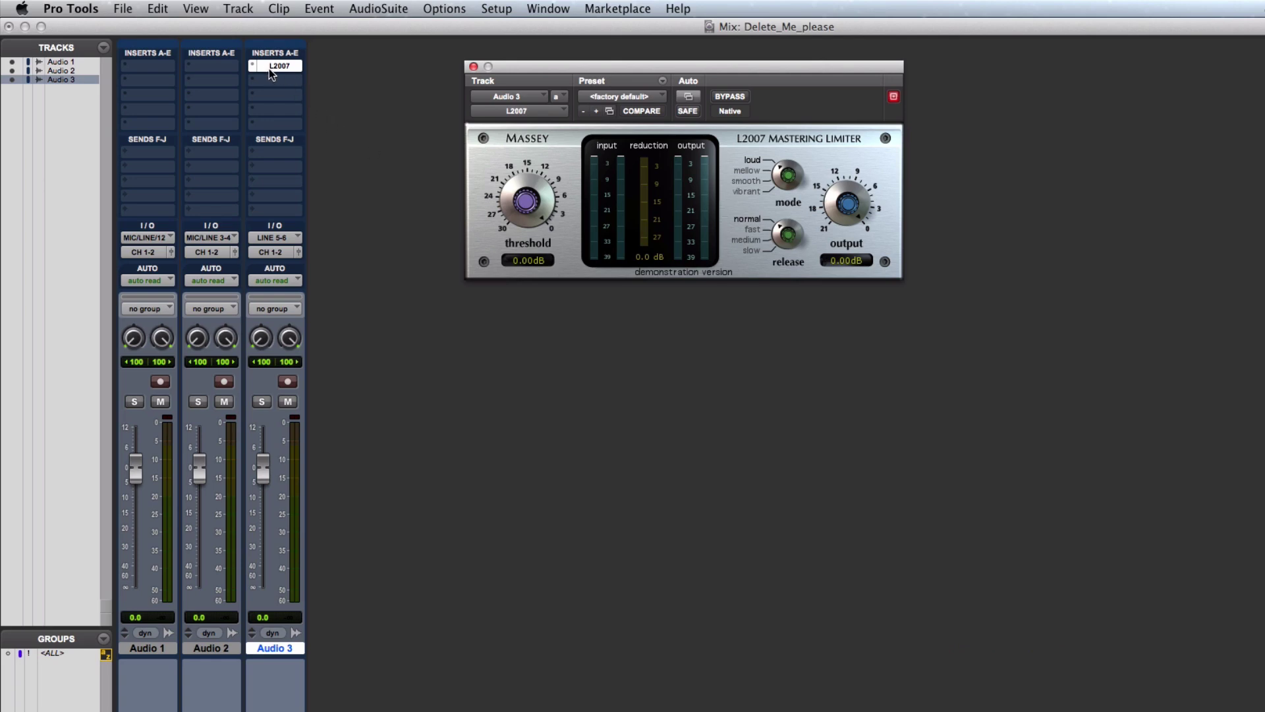
click(255, 70)
mouse_move(353, 70)
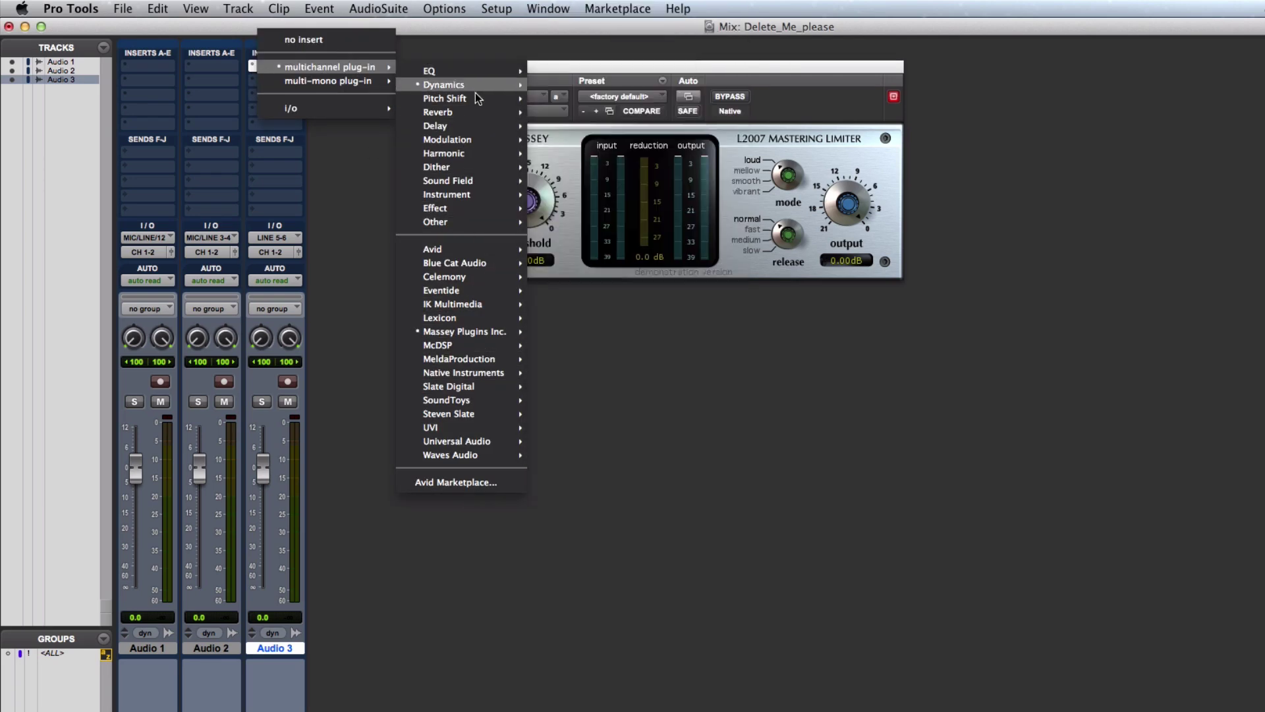
mouse_move(469, 142)
mouse_move(483, 376)
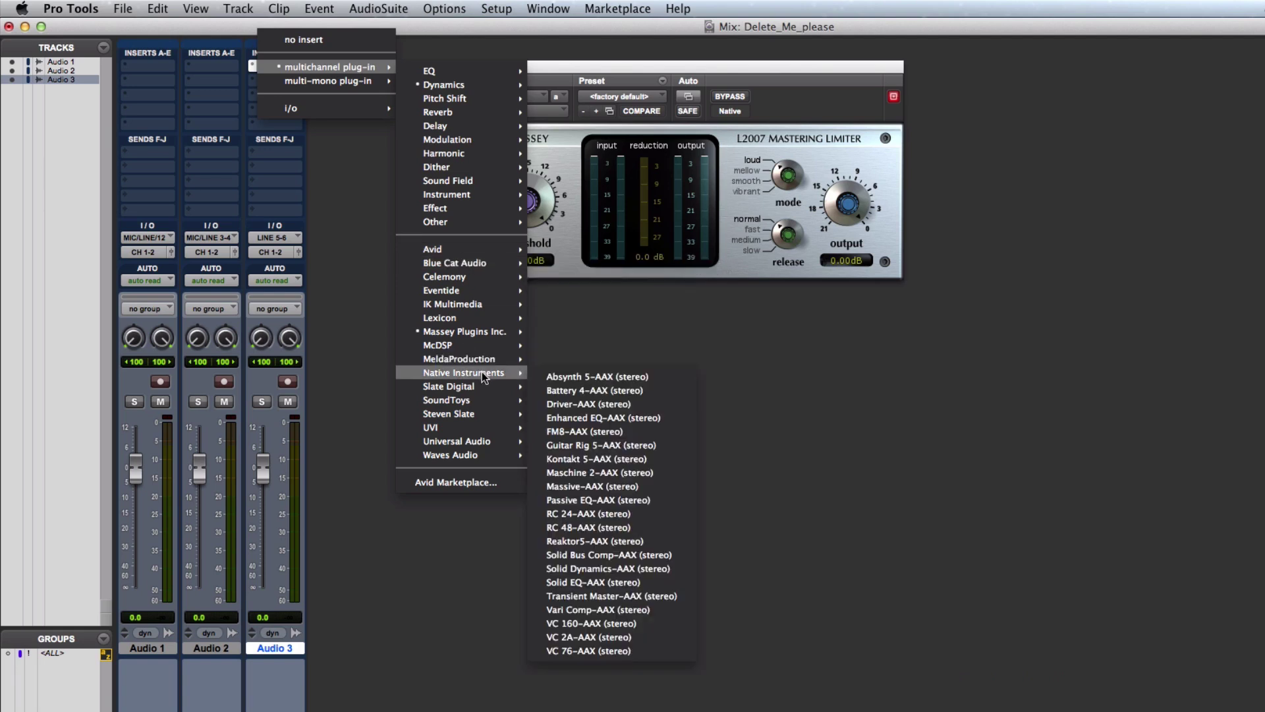
click(670, 334)
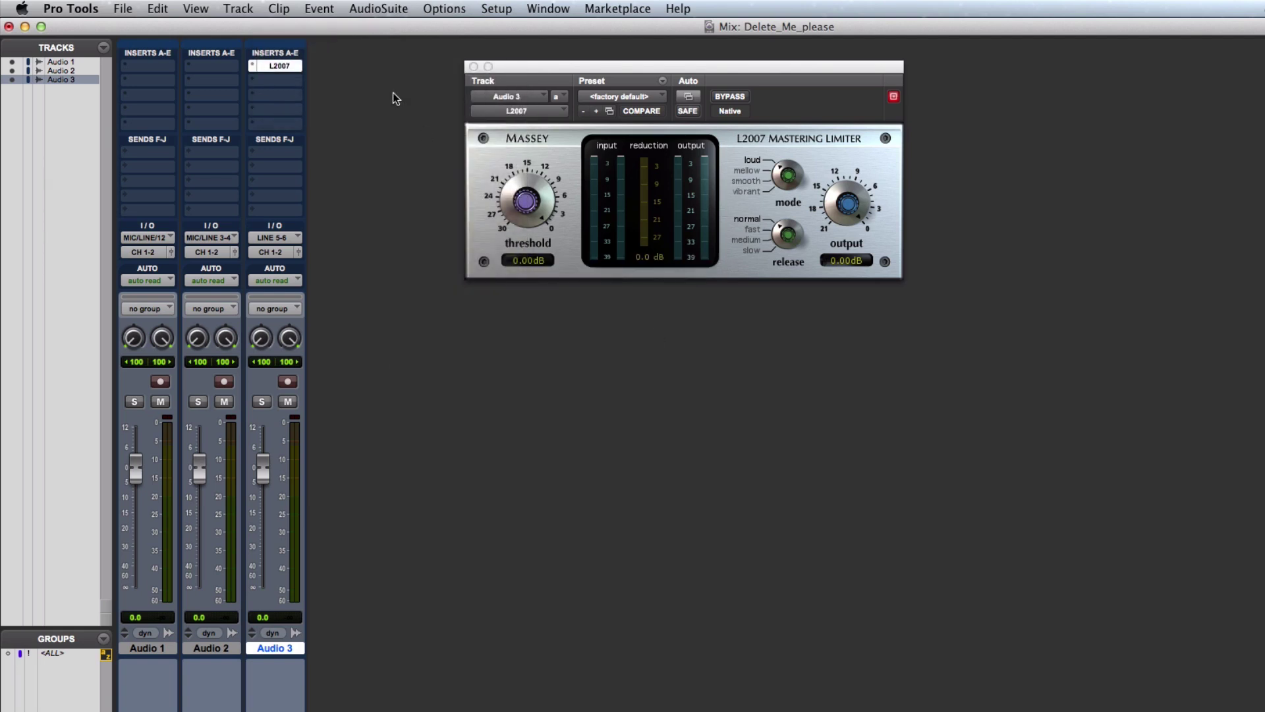
Step: Remove the L2007 limiter from Audio 3's first insert slot and close the empty plug-in window
click(250, 66)
click(310, 39)
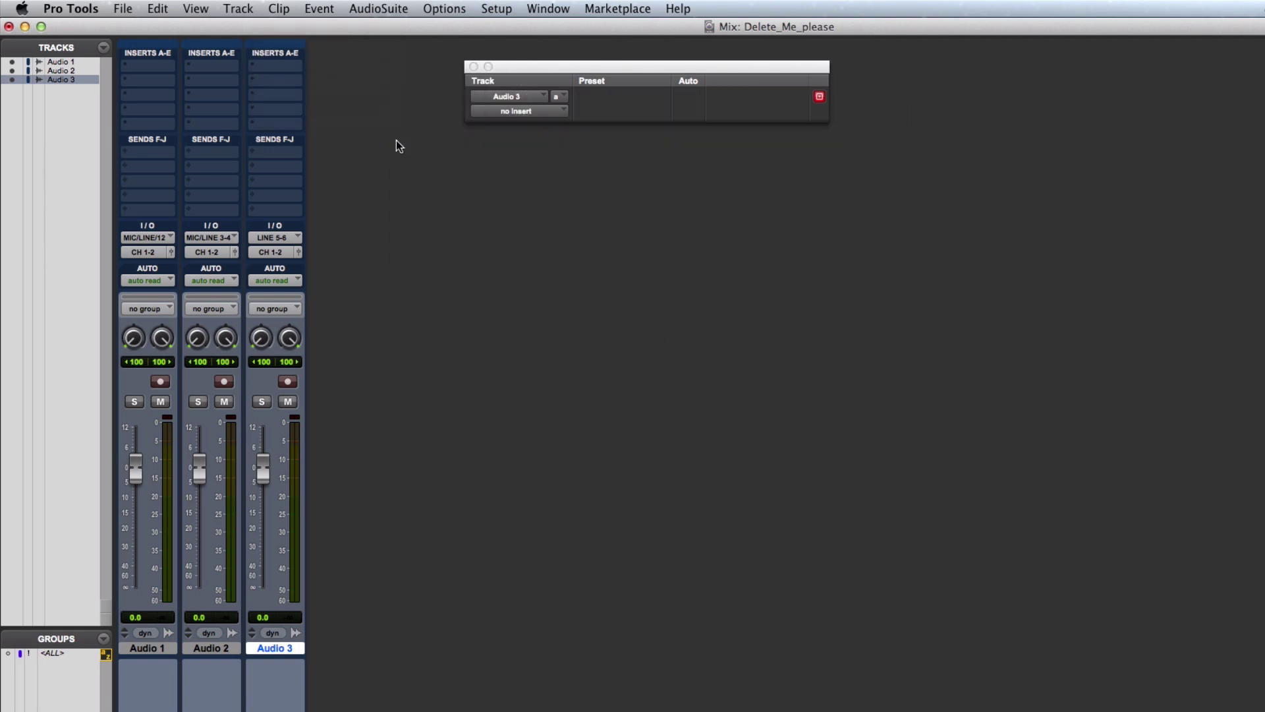
click(474, 67)
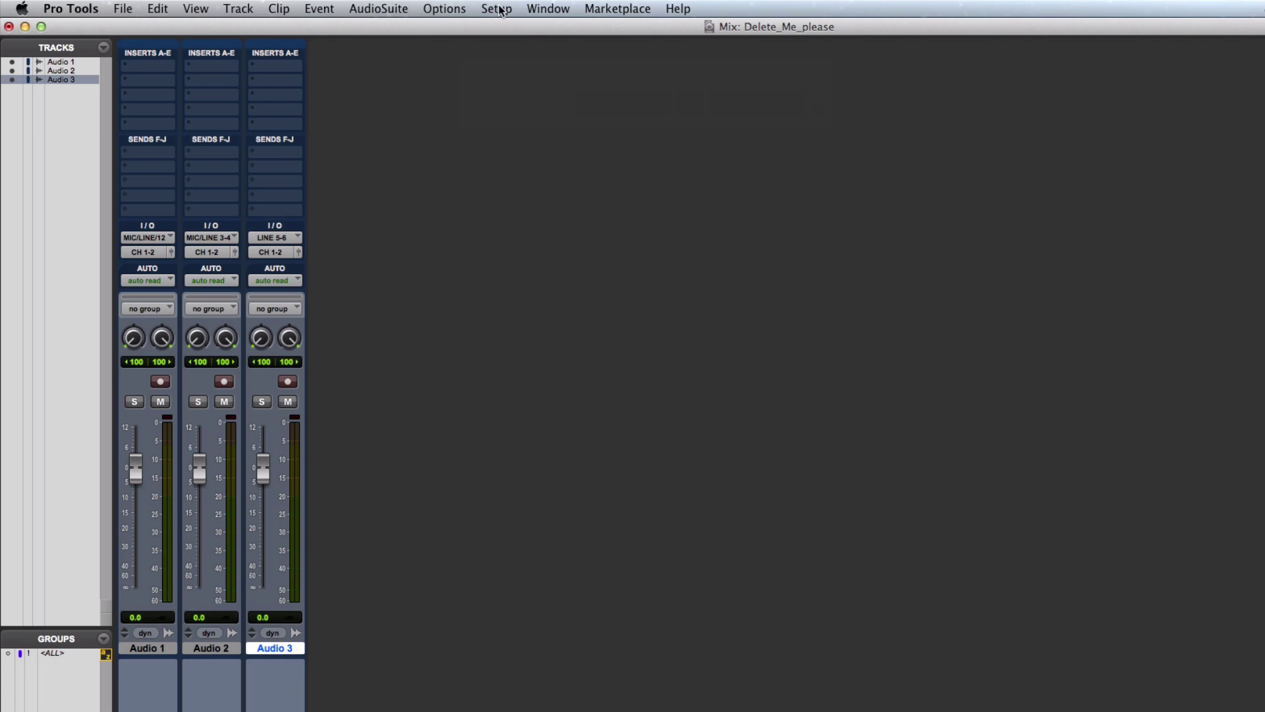
click(289, 64)
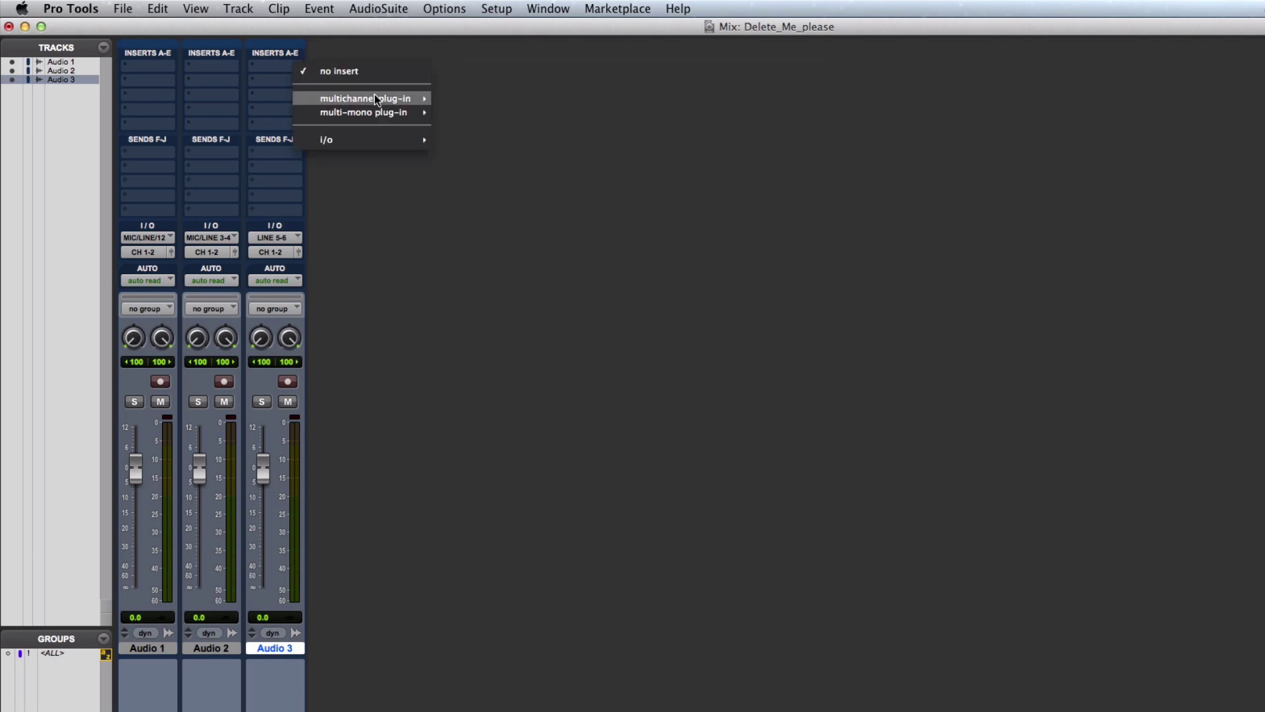
click(687, 173)
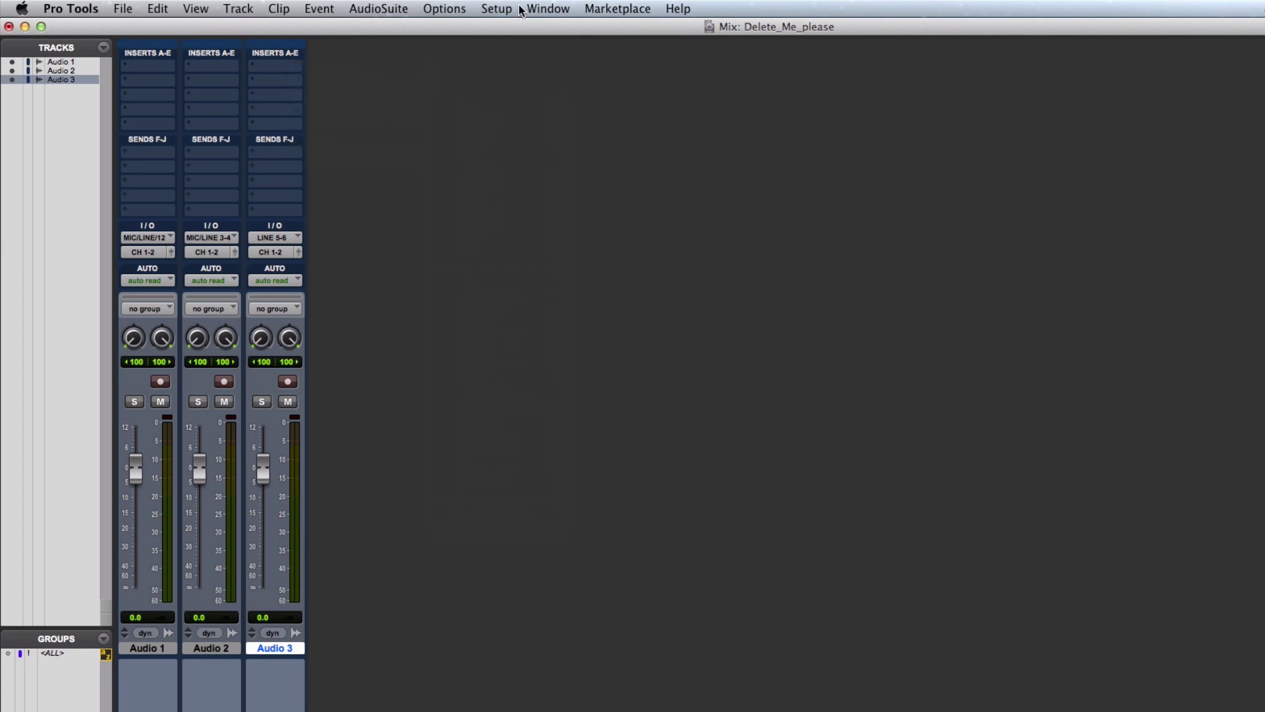
Step: Set the Default EQ to UAD Cambridge in the mixing preferences
click(504, 9)
click(557, 283)
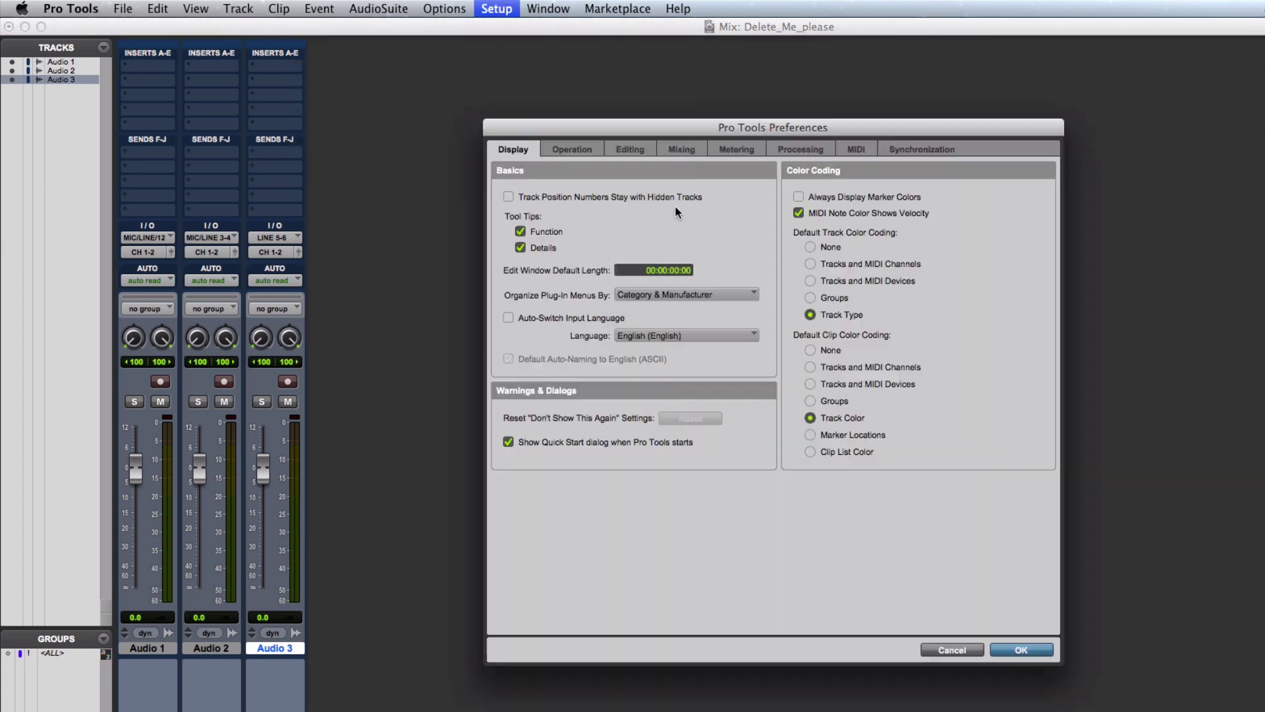
drag(689, 126, 694, 91)
click(696, 113)
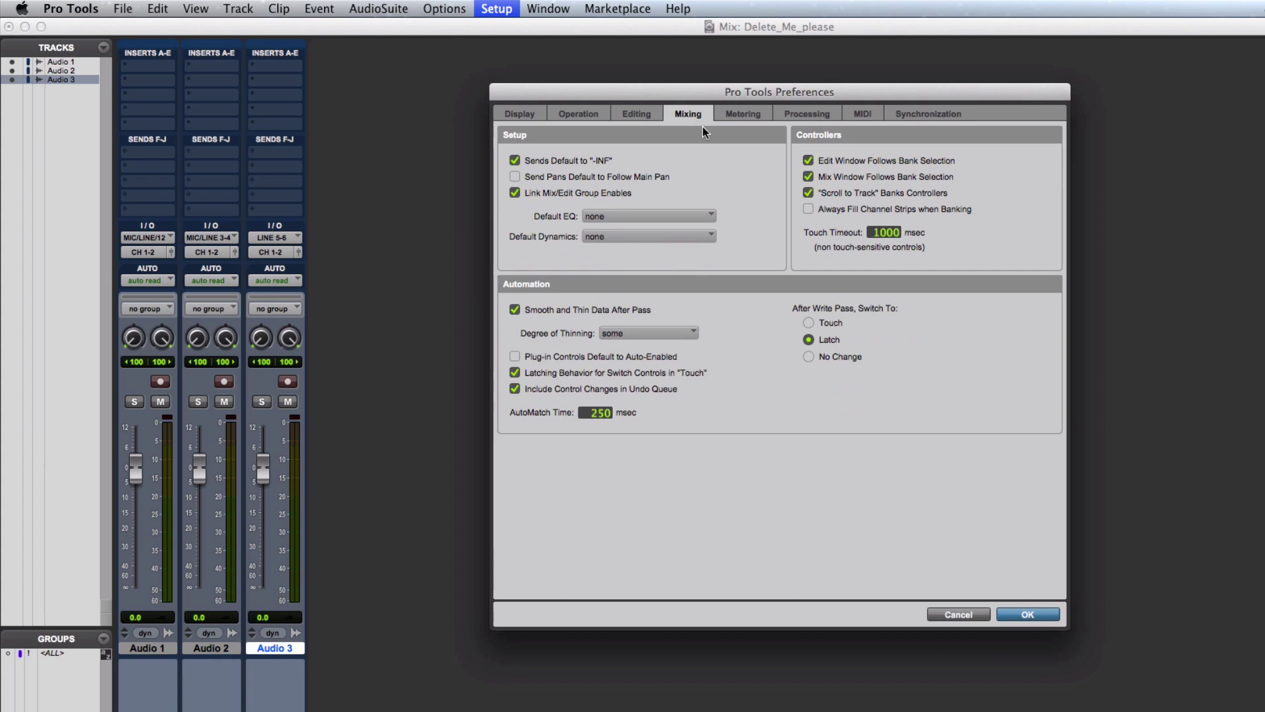
click(606, 218)
mouse_move(653, 249)
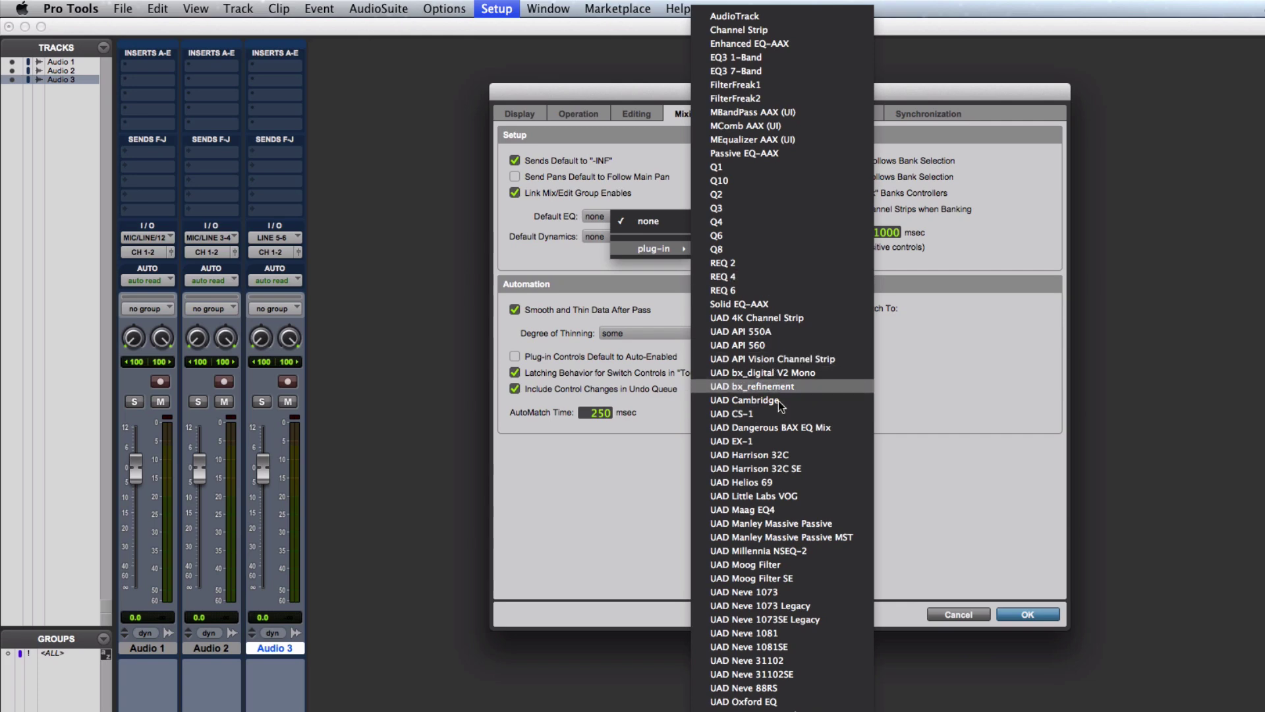
scroll(778, 409, down, 2)
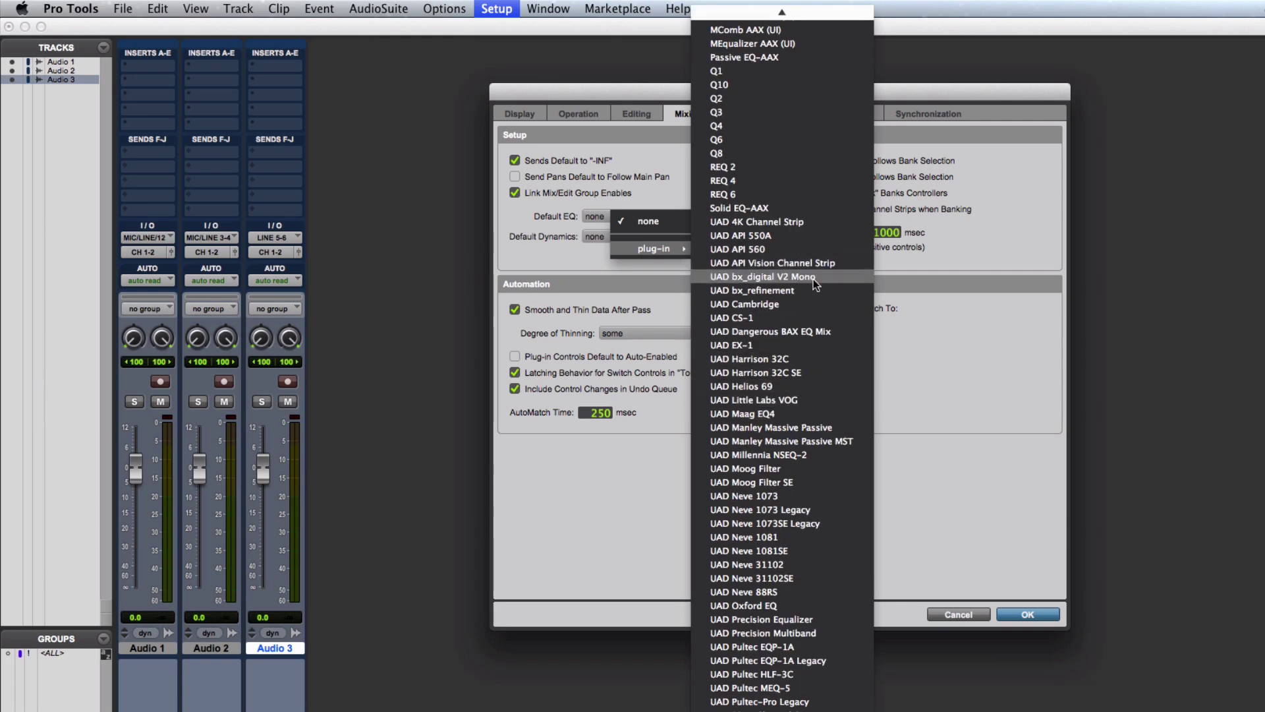
click(800, 305)
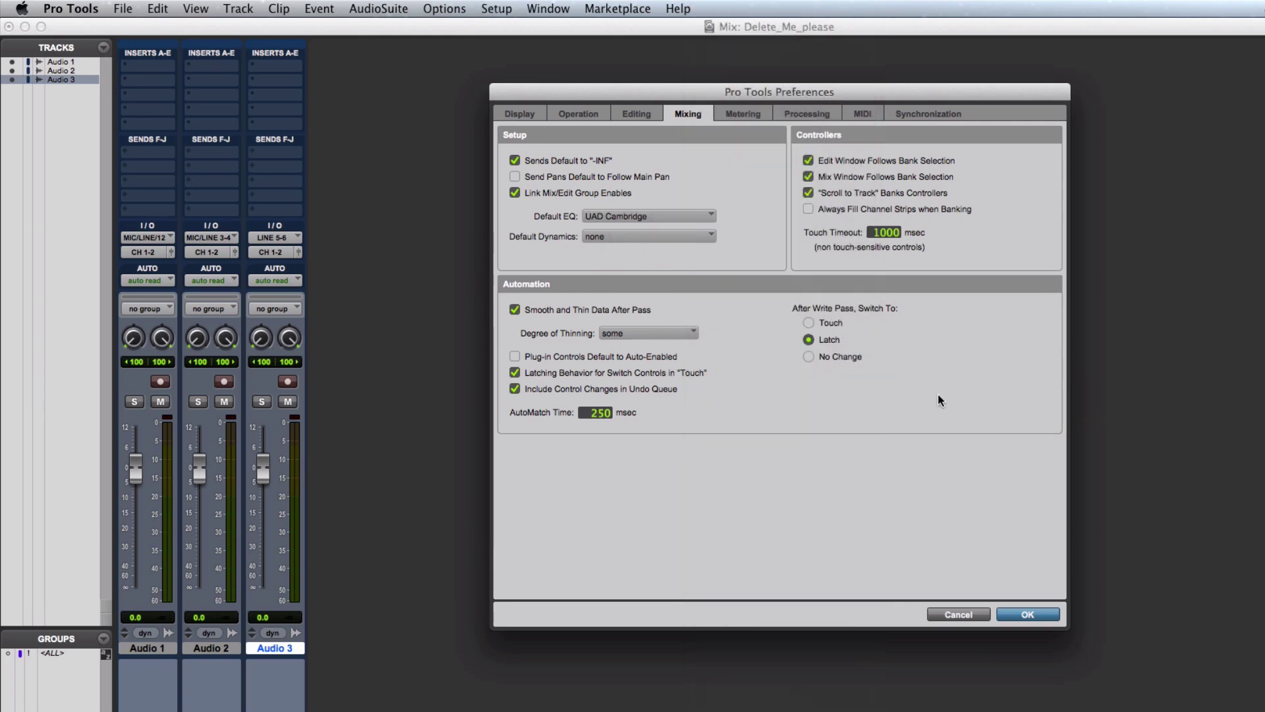
click(1042, 608)
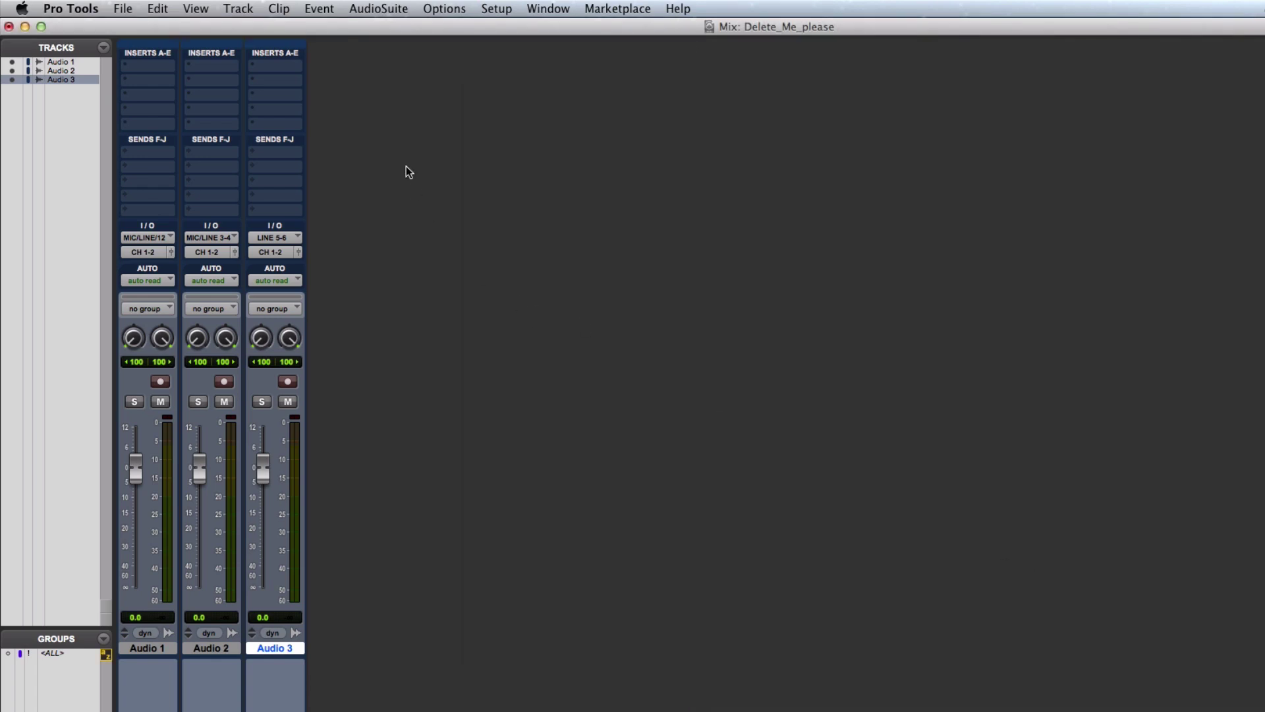
Step: Insert the default EQ, UAD Cambridge, in Audio 3's first insert slot and close its plug-in window
click(284, 66)
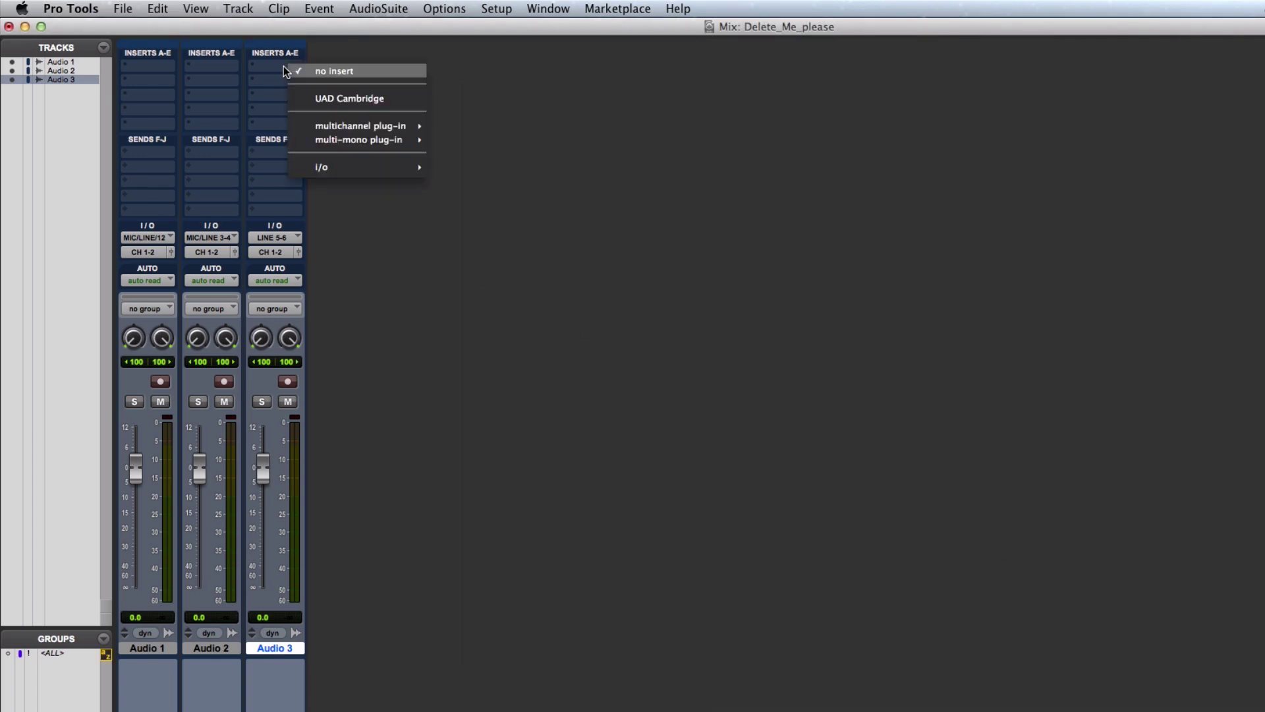
click(324, 95)
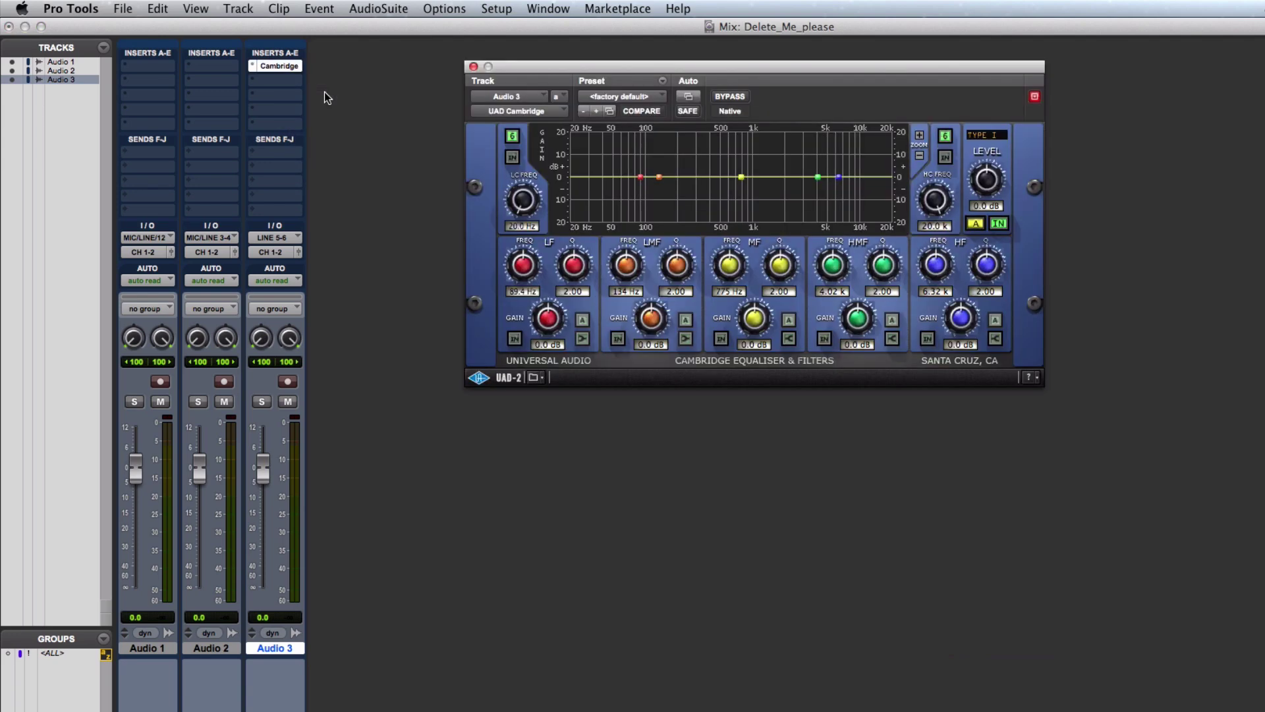
click(474, 67)
Step: Set the Default Dynamics plug-in to Channel Strip in the mixing preferences
click(496, 8)
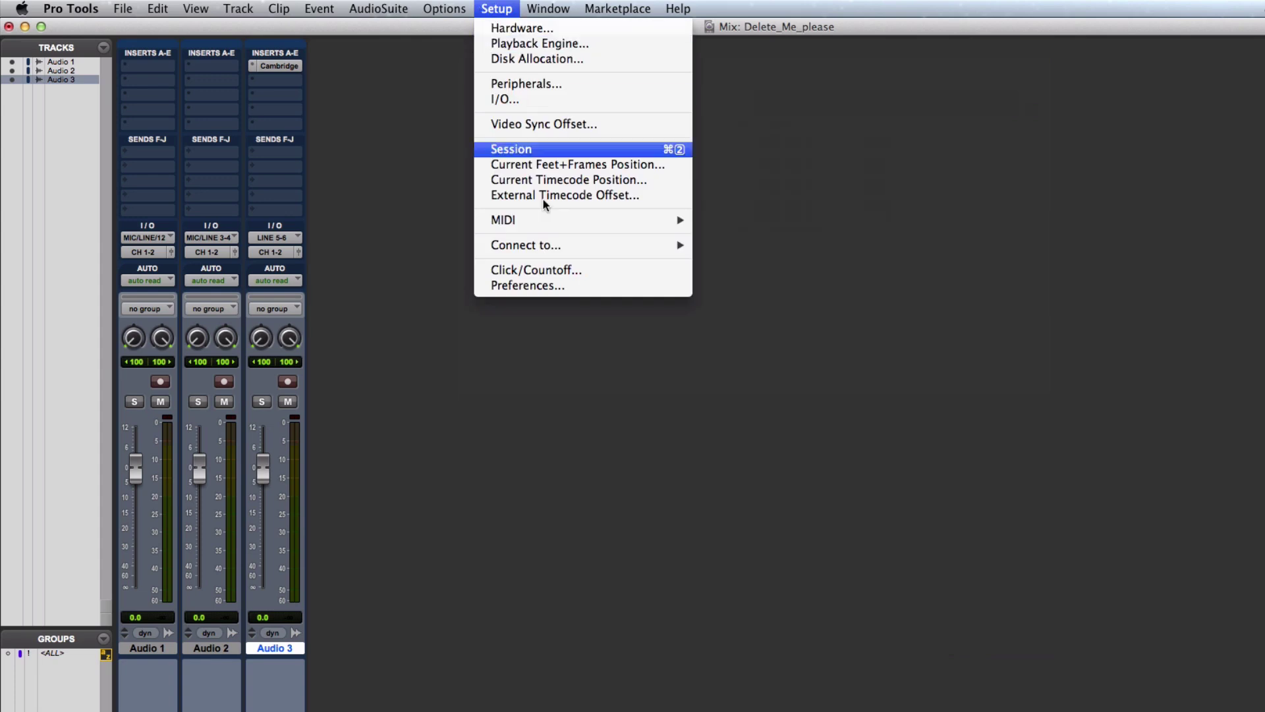
click(544, 280)
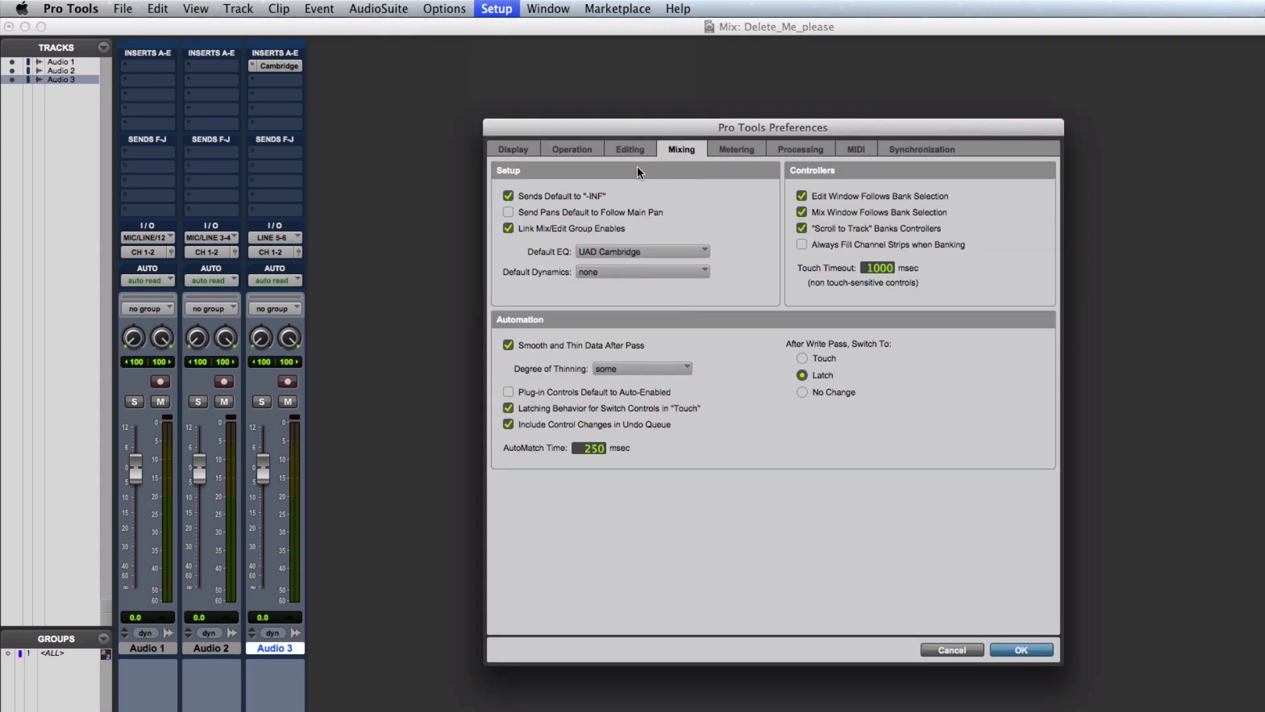
click(609, 271)
mouse_move(650, 304)
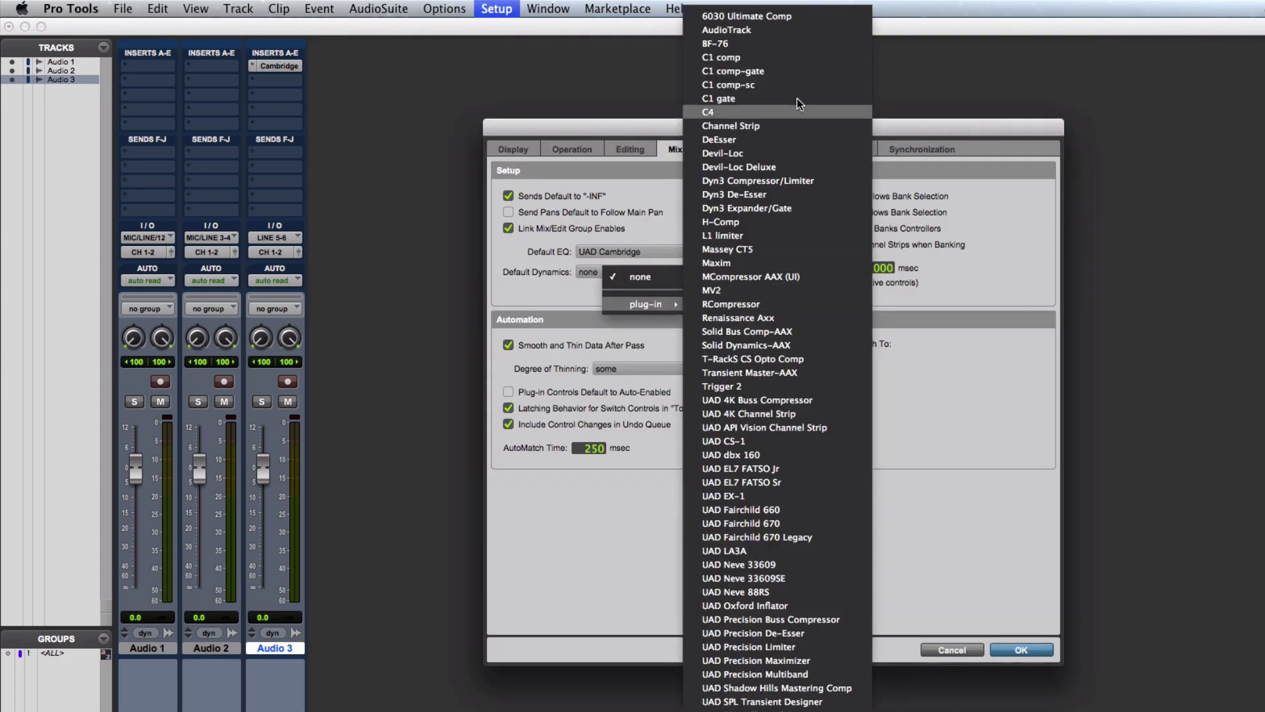
click(763, 124)
click(1021, 649)
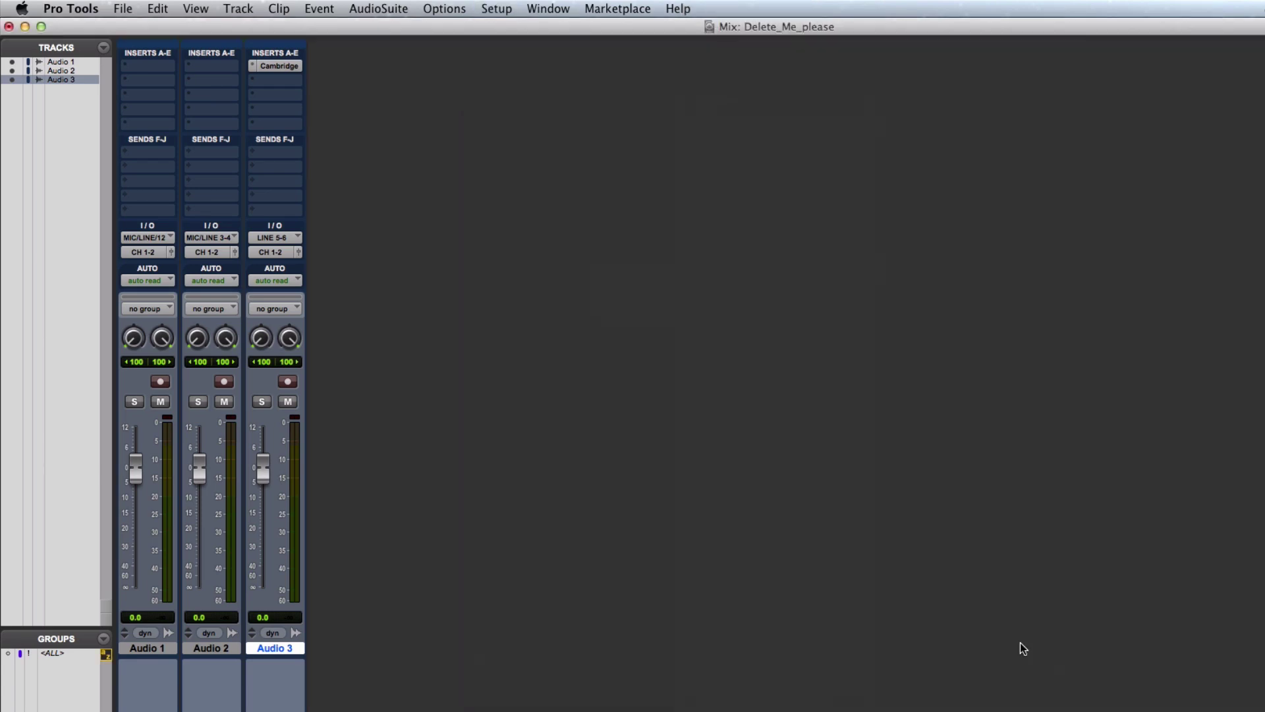
Step: Insert the default dynamics plug-in, Channel Strip, in the second insert slot of Audio 3
click(274, 81)
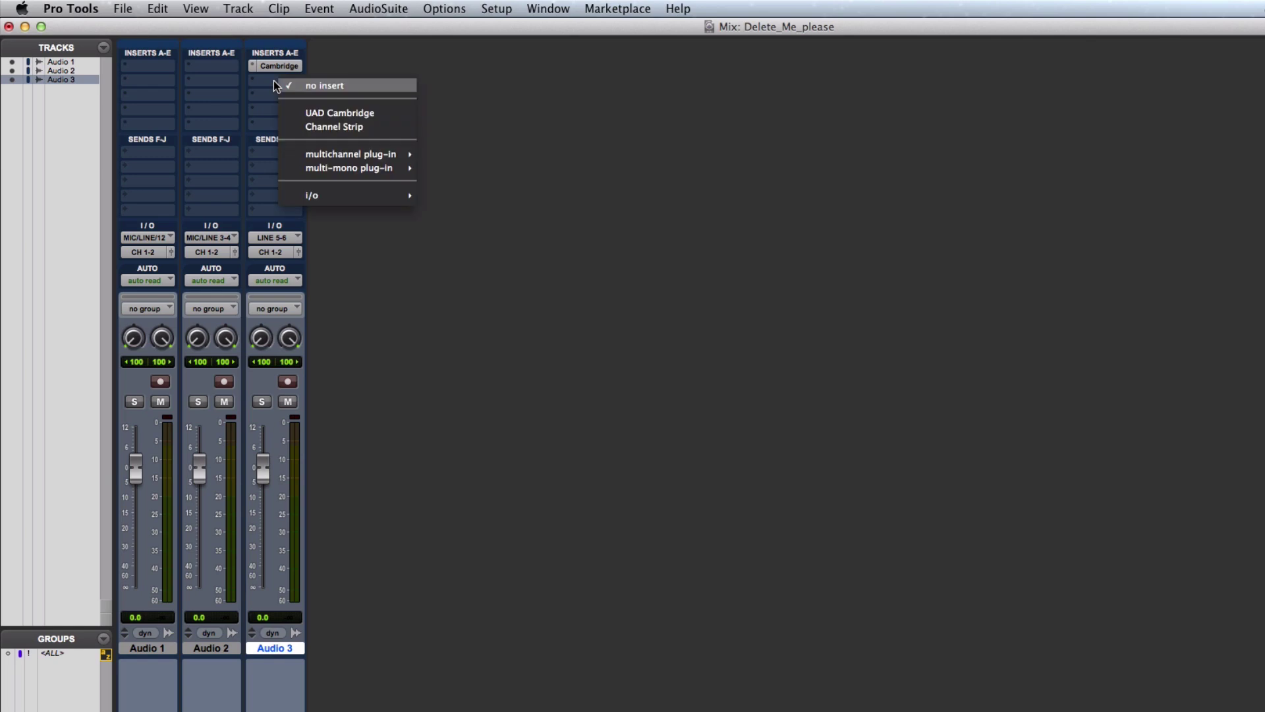
click(335, 126)
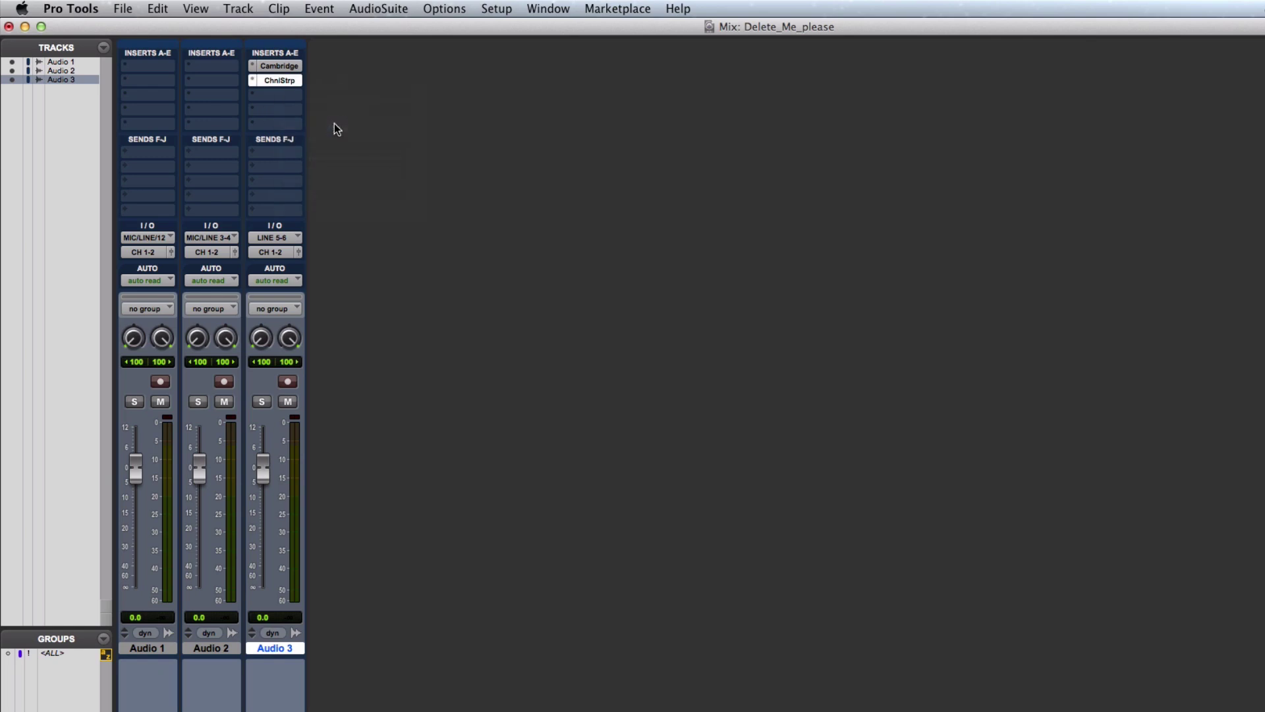
Step: Close the Channel Strip window and remove both the Channel Strip and UAD Cambridge inserts from Audio 3
drag(745, 75, 809, 49)
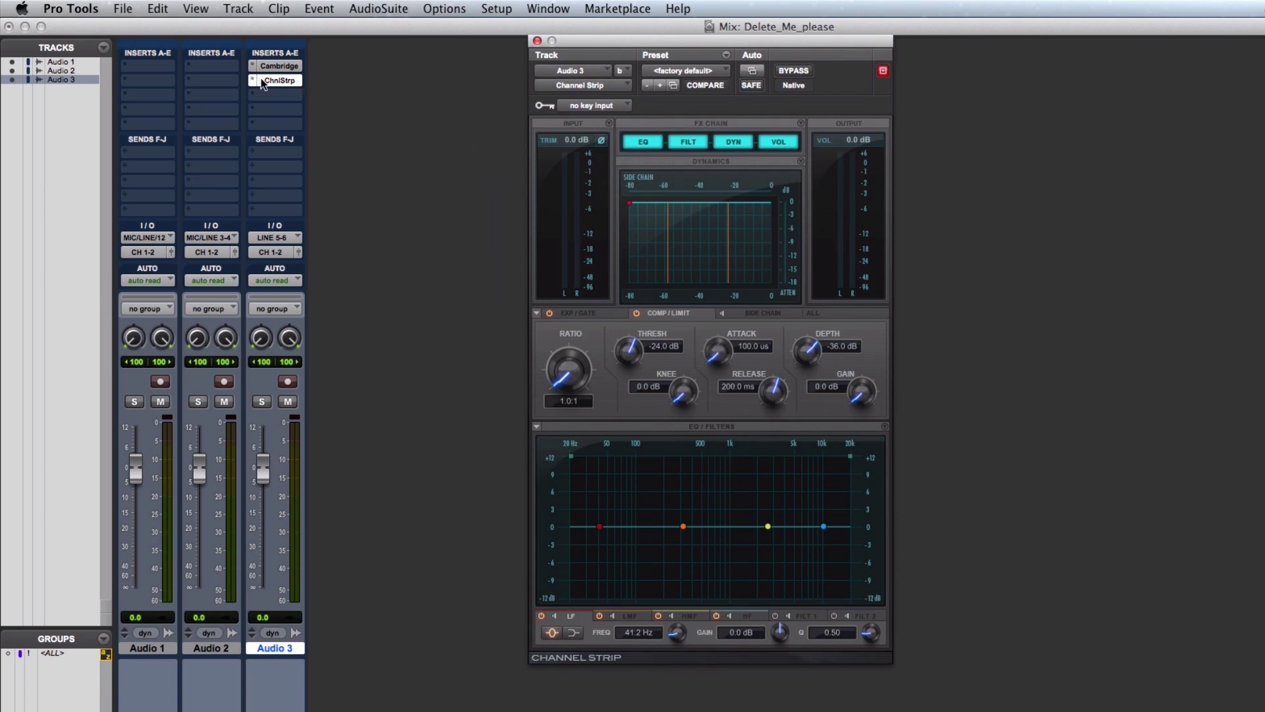
click(537, 41)
click(252, 80)
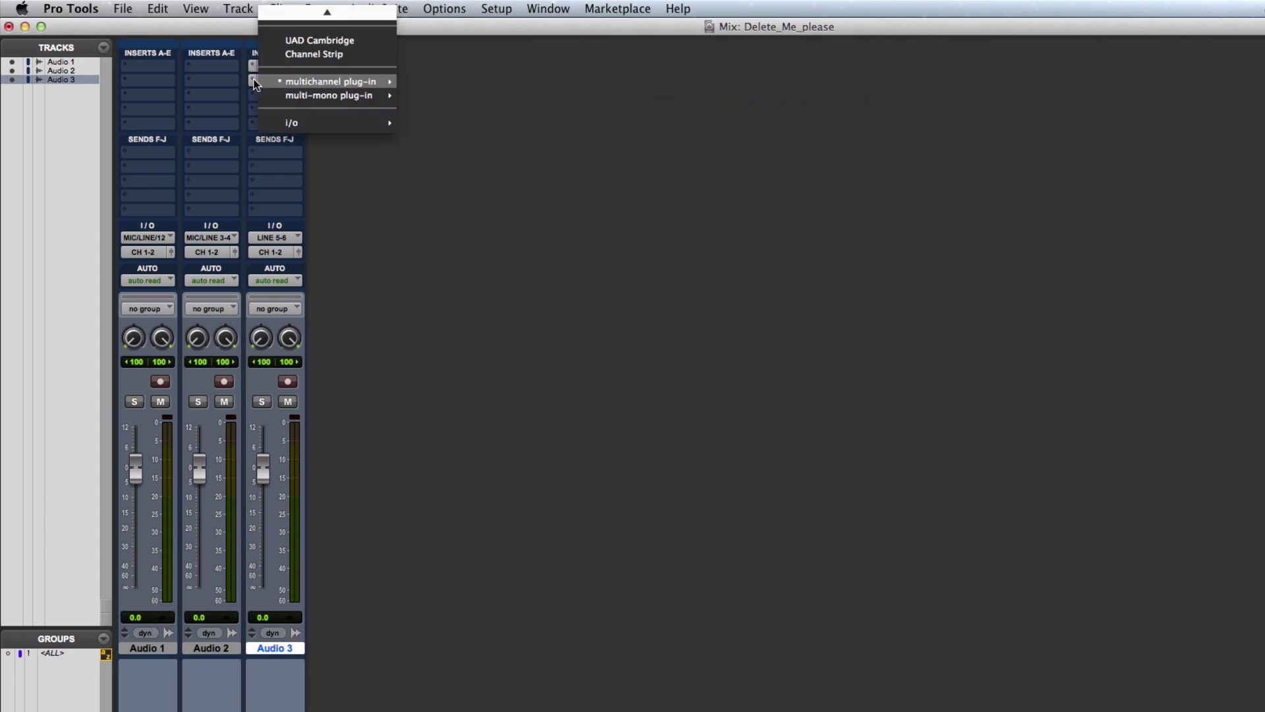
click(316, 41)
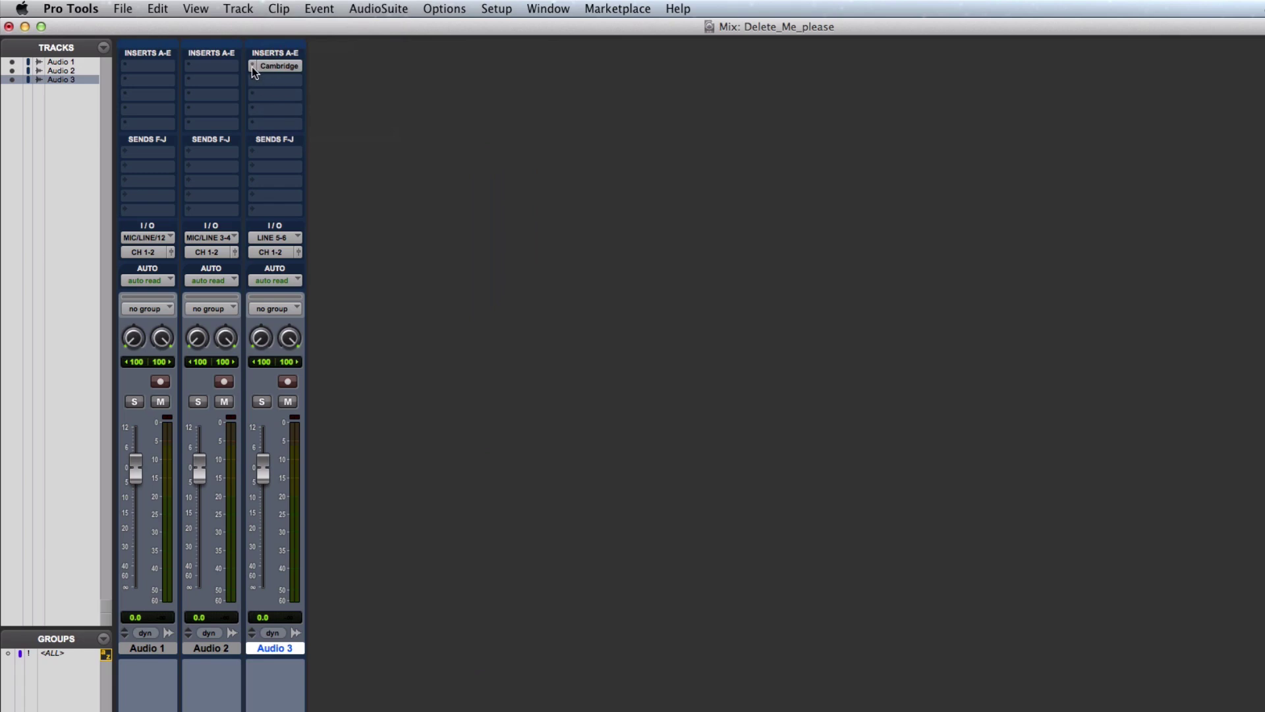
click(253, 68)
click(331, 13)
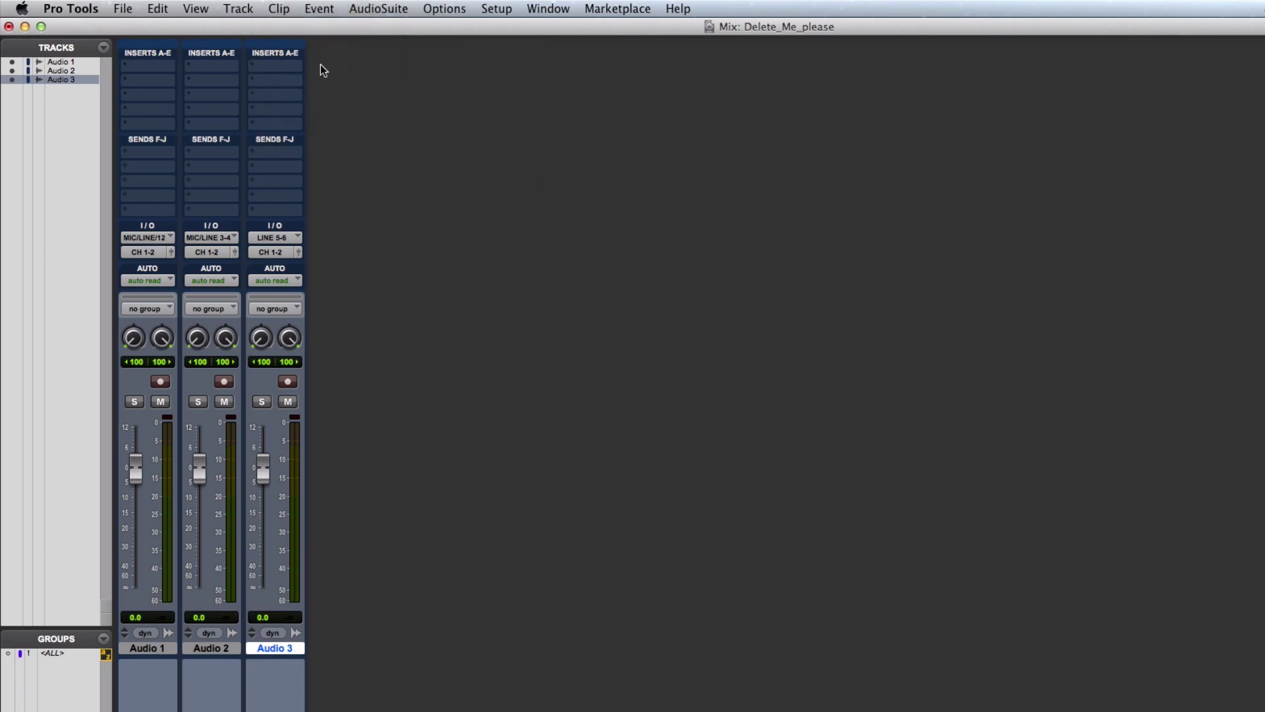
Step: Browse the multichannel Dynamics plug-ins available for Audio 3's first insert slot, without inserting any
click(287, 66)
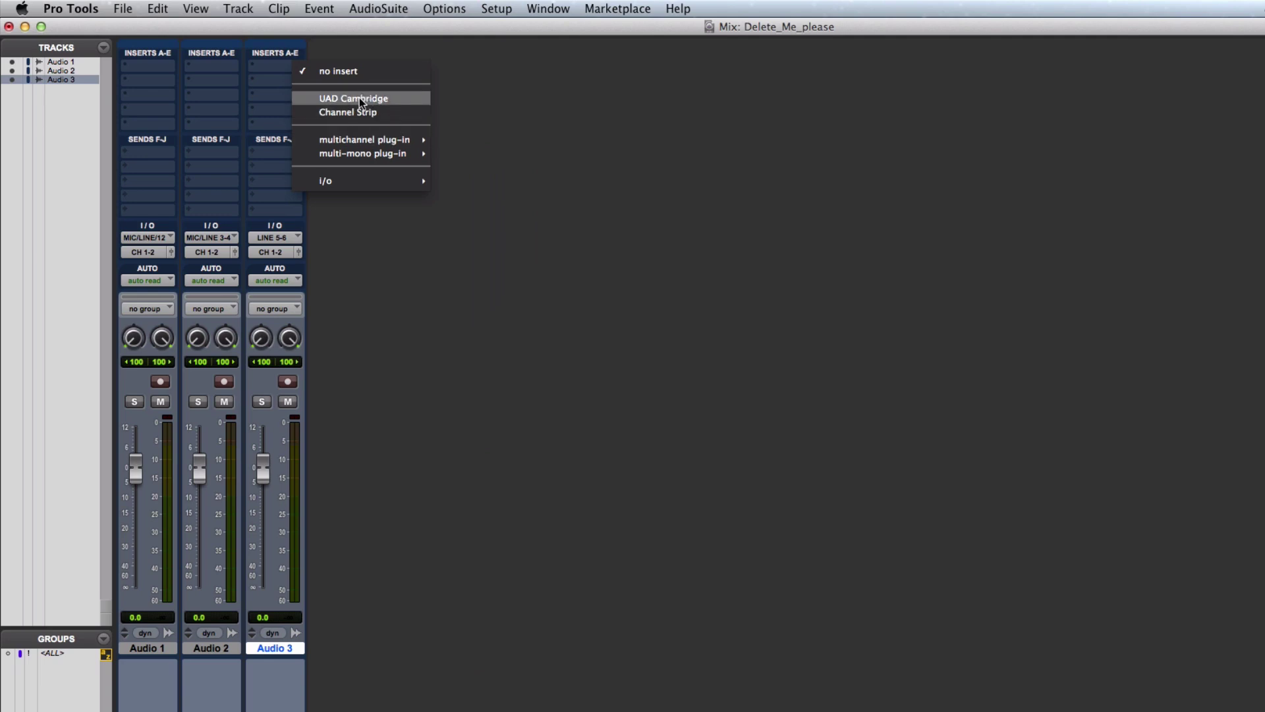
mouse_move(388, 139)
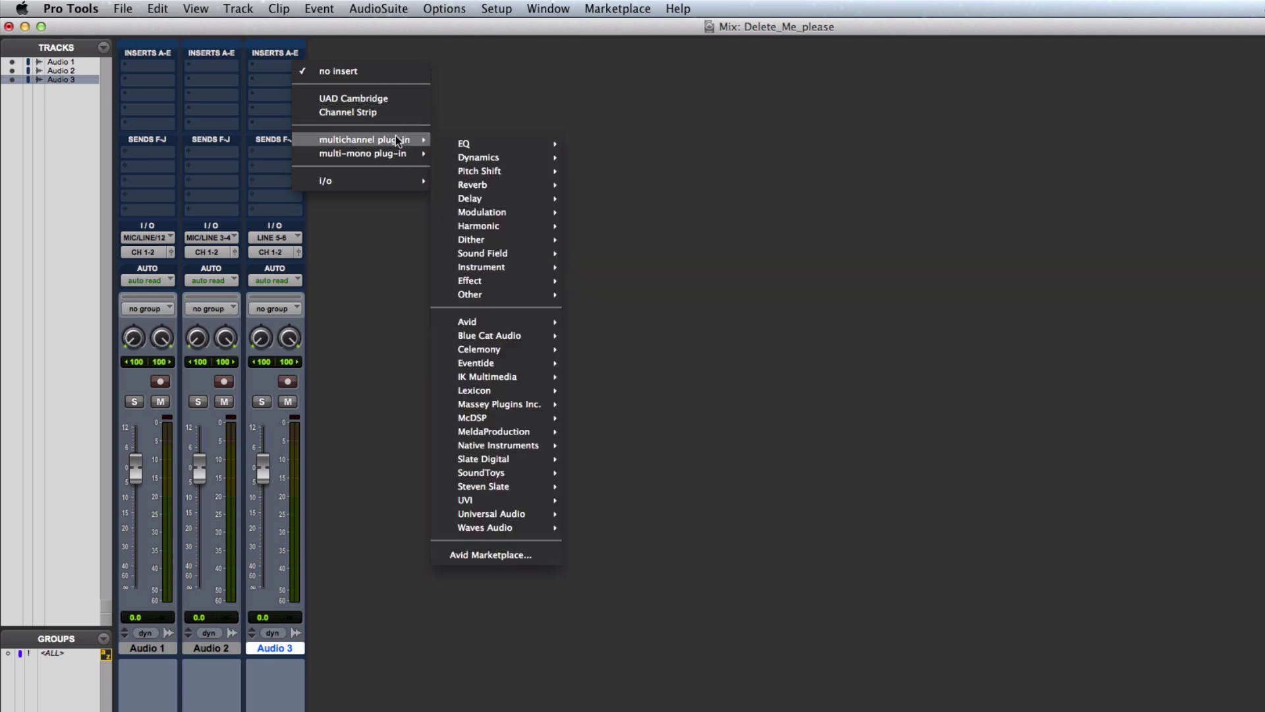
mouse_move(489, 157)
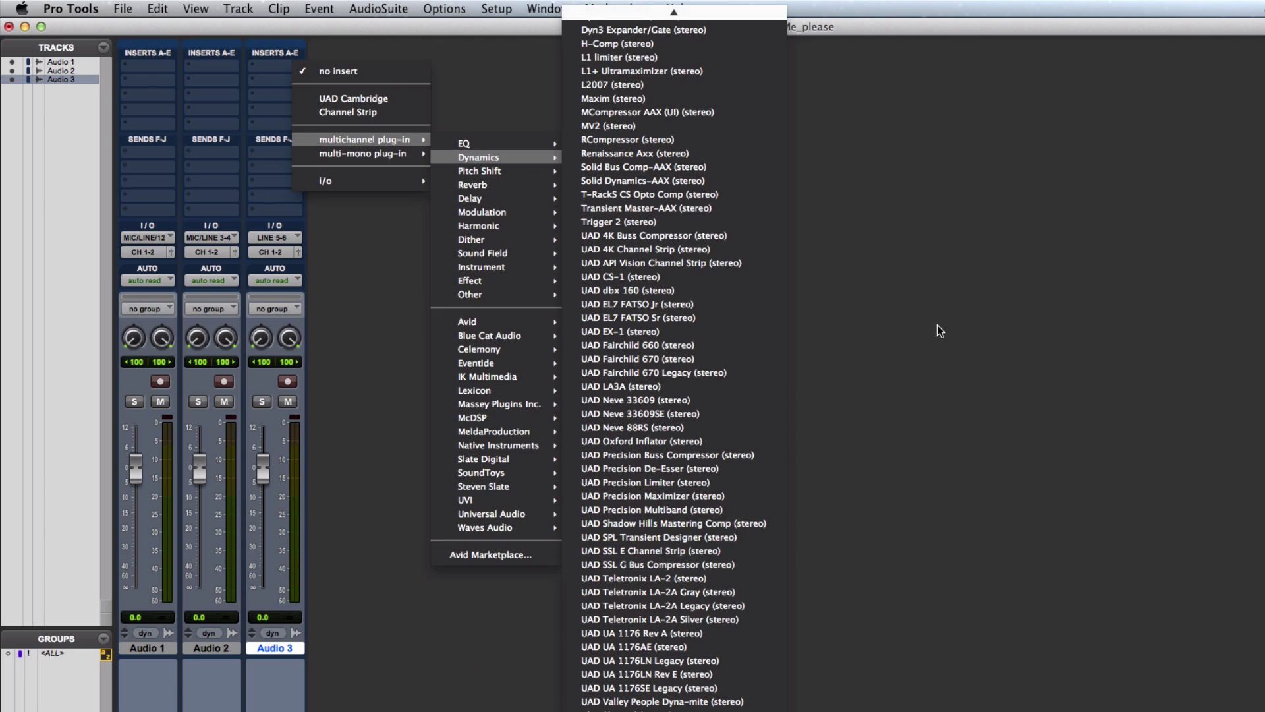
click(785, 293)
Step: Mark Slate Digital's VBC Rack (stereo) and Lexicon's PCM Native Random Hall (stereo) as favorites among Audio 3's multichannel insert plug-ins
click(287, 64)
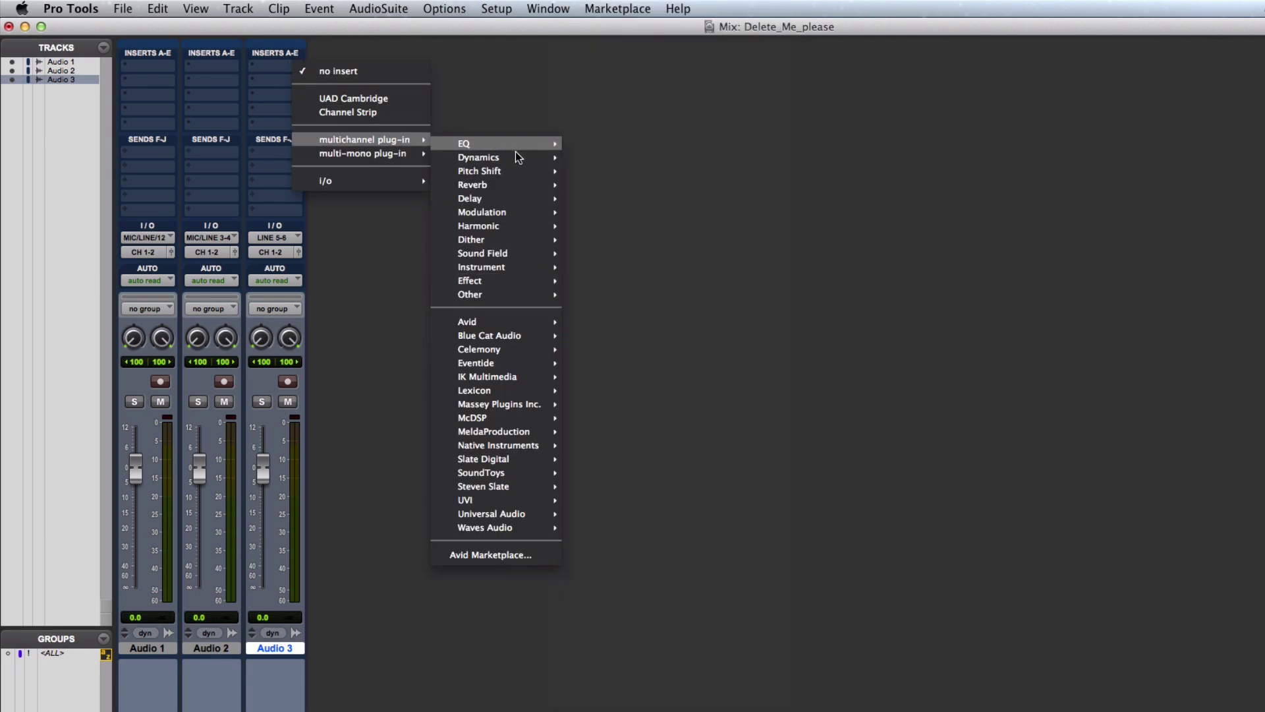
mouse_move(526, 157)
scroll(710, 458, down, 4)
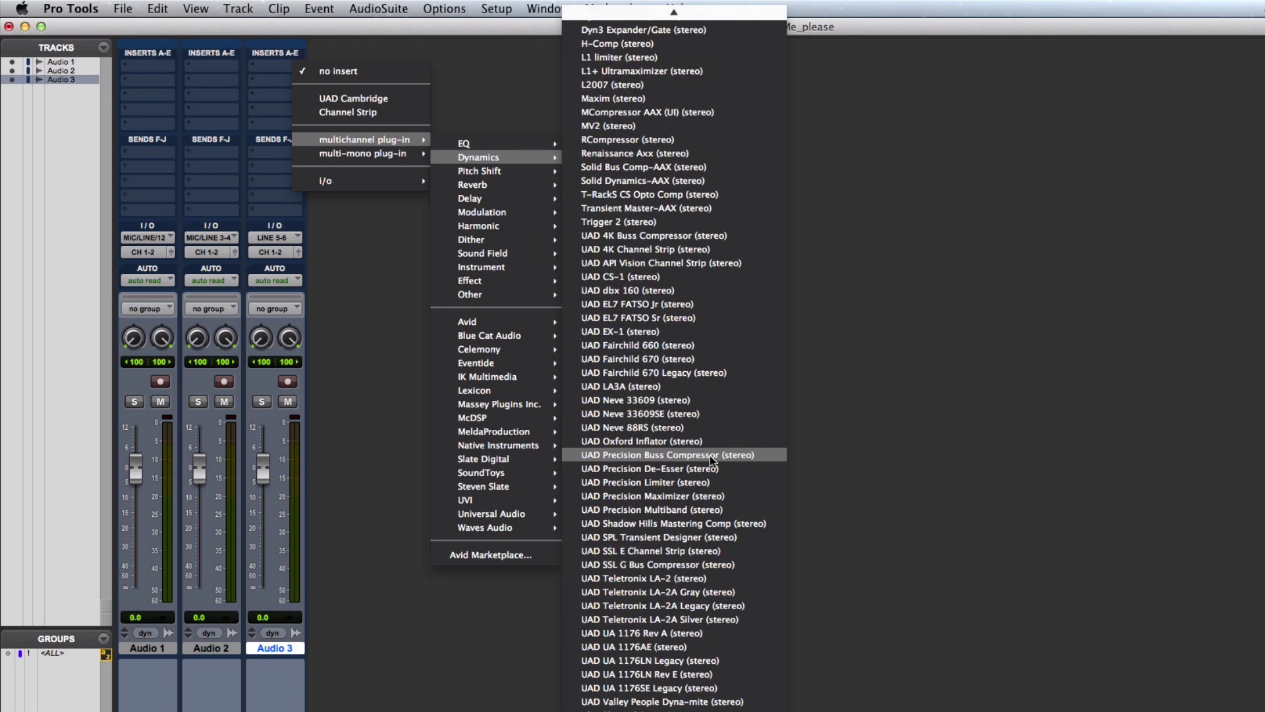
mouse_move(522, 488)
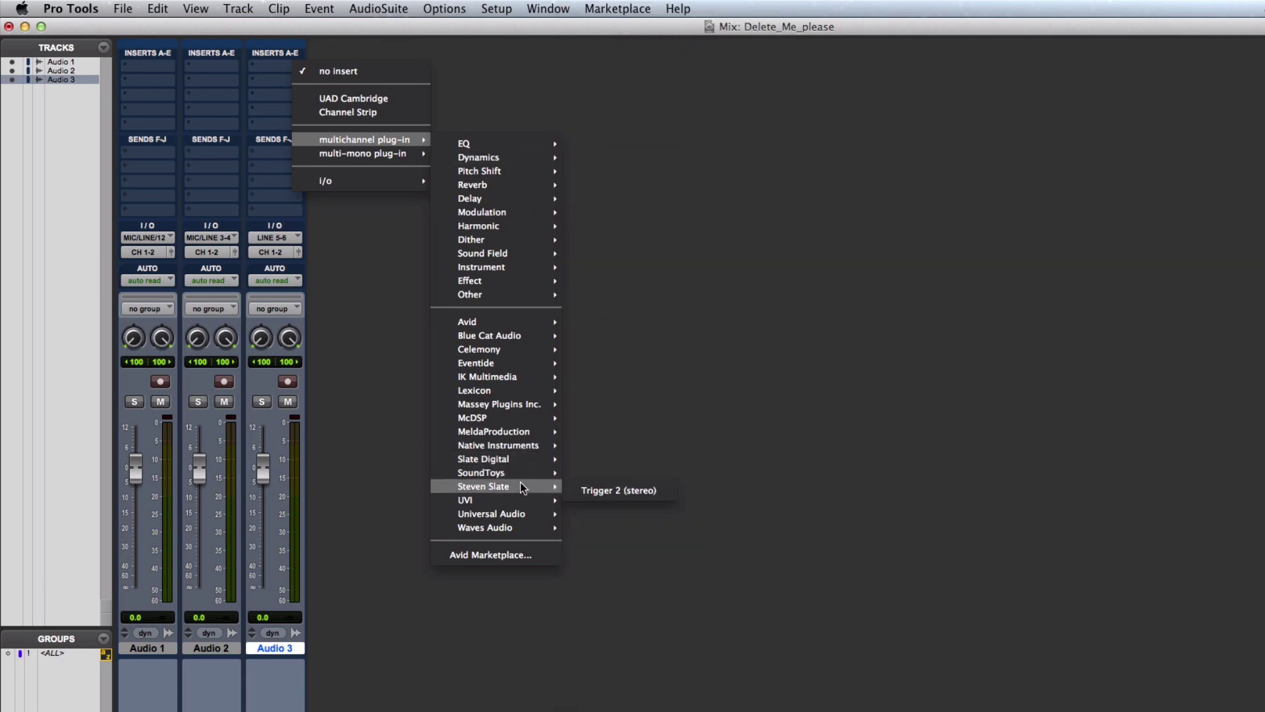
mouse_move(530, 422)
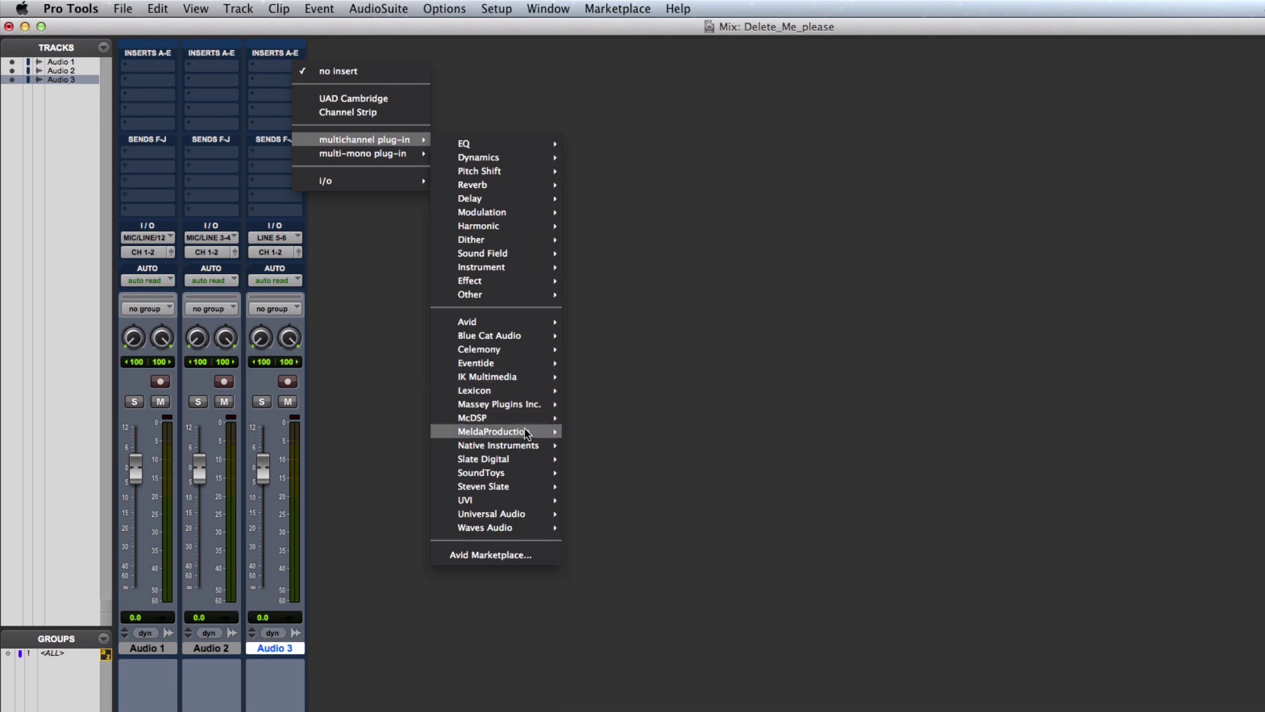
mouse_move(517, 456)
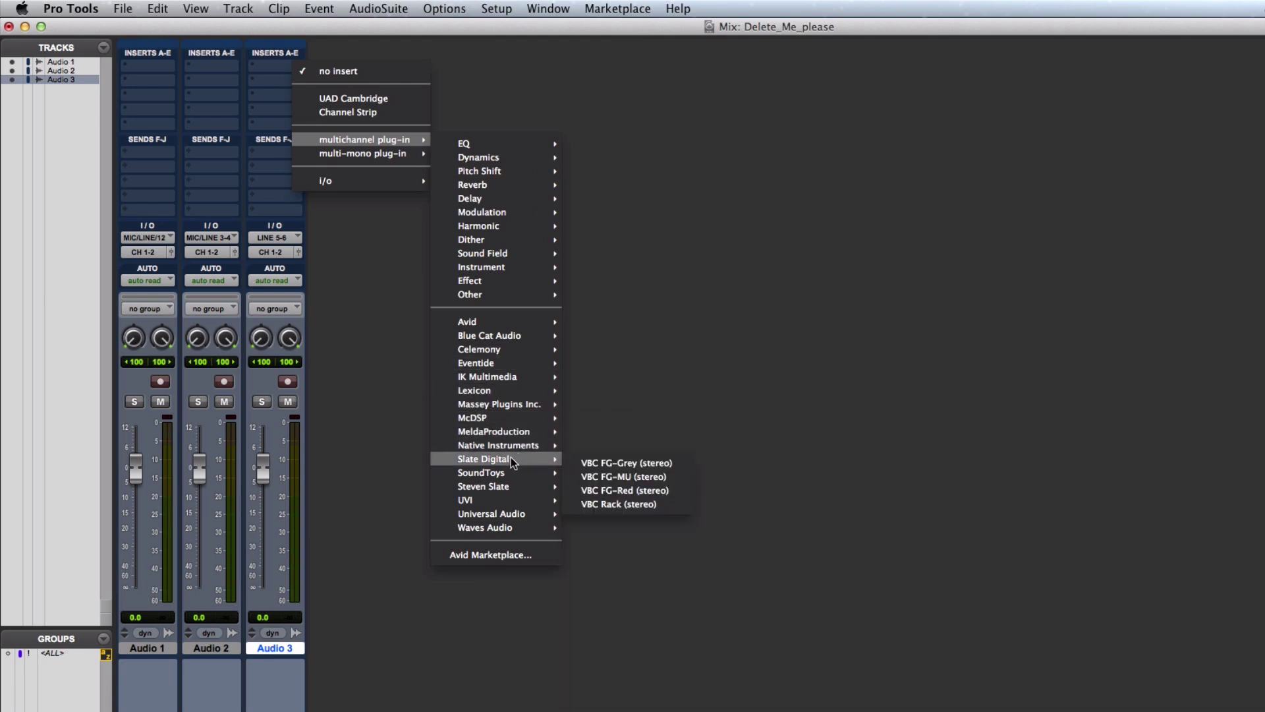
click(623, 504)
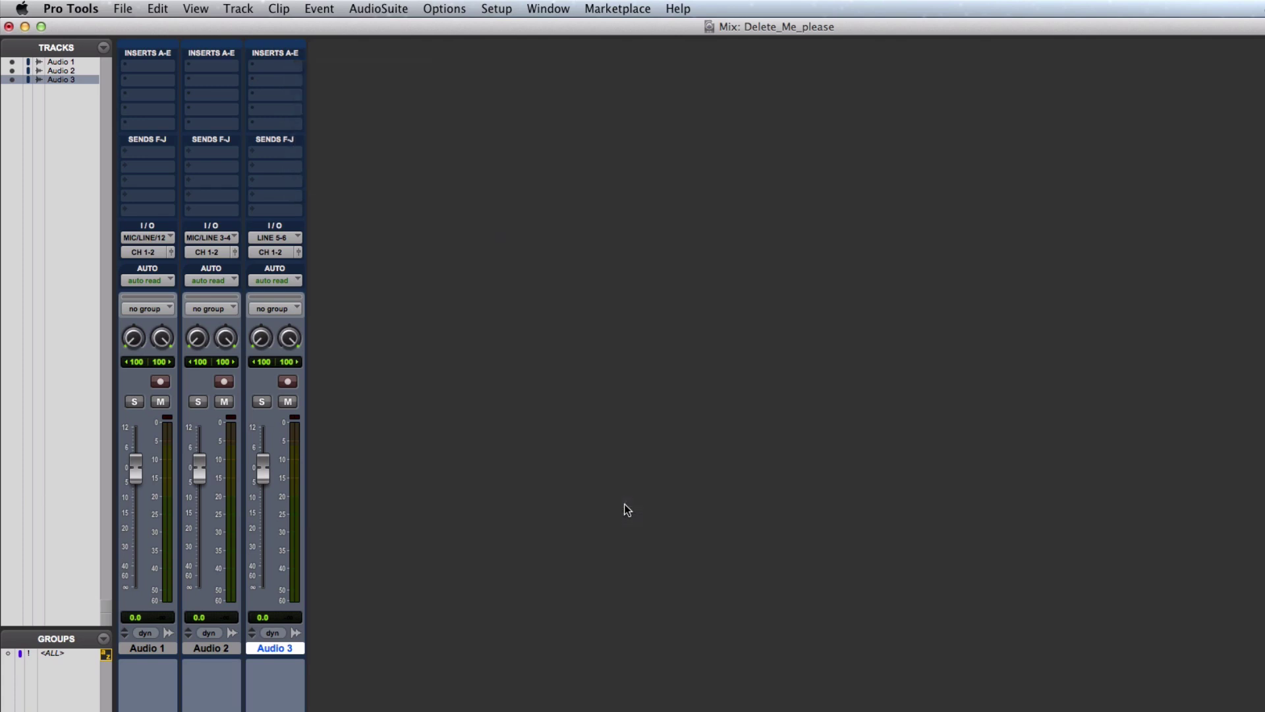
click(283, 63)
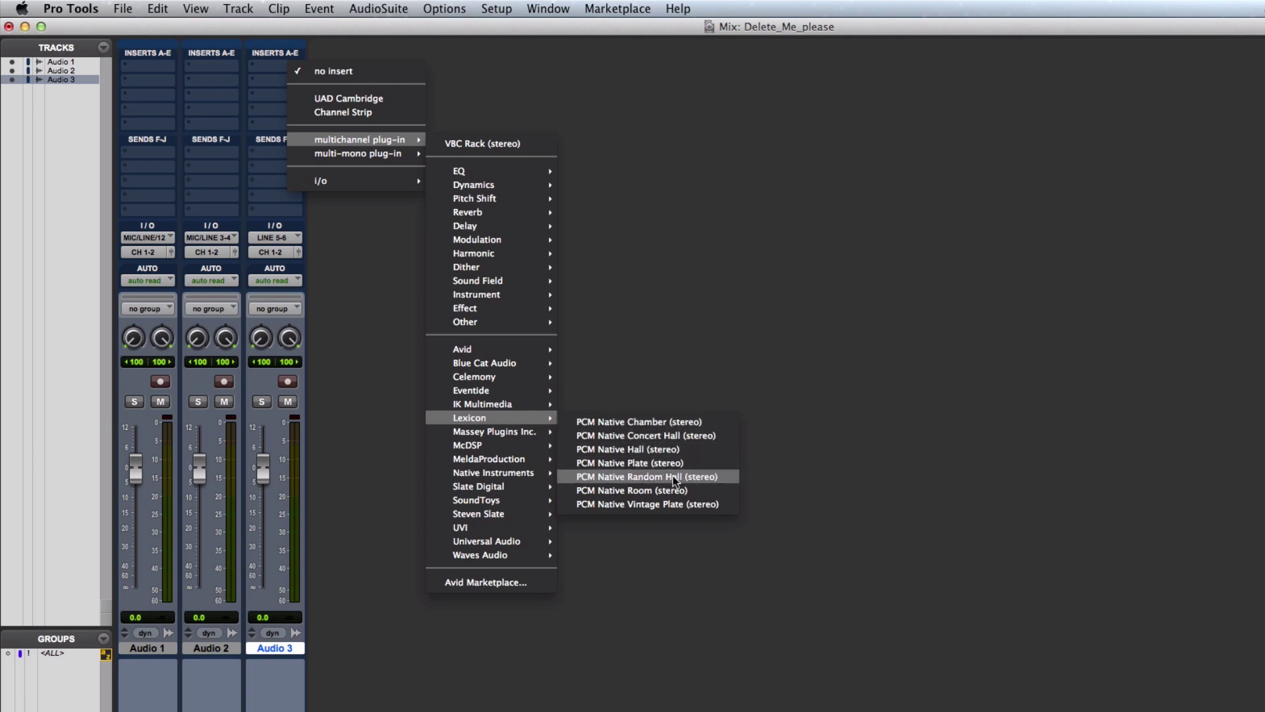
click(656, 476)
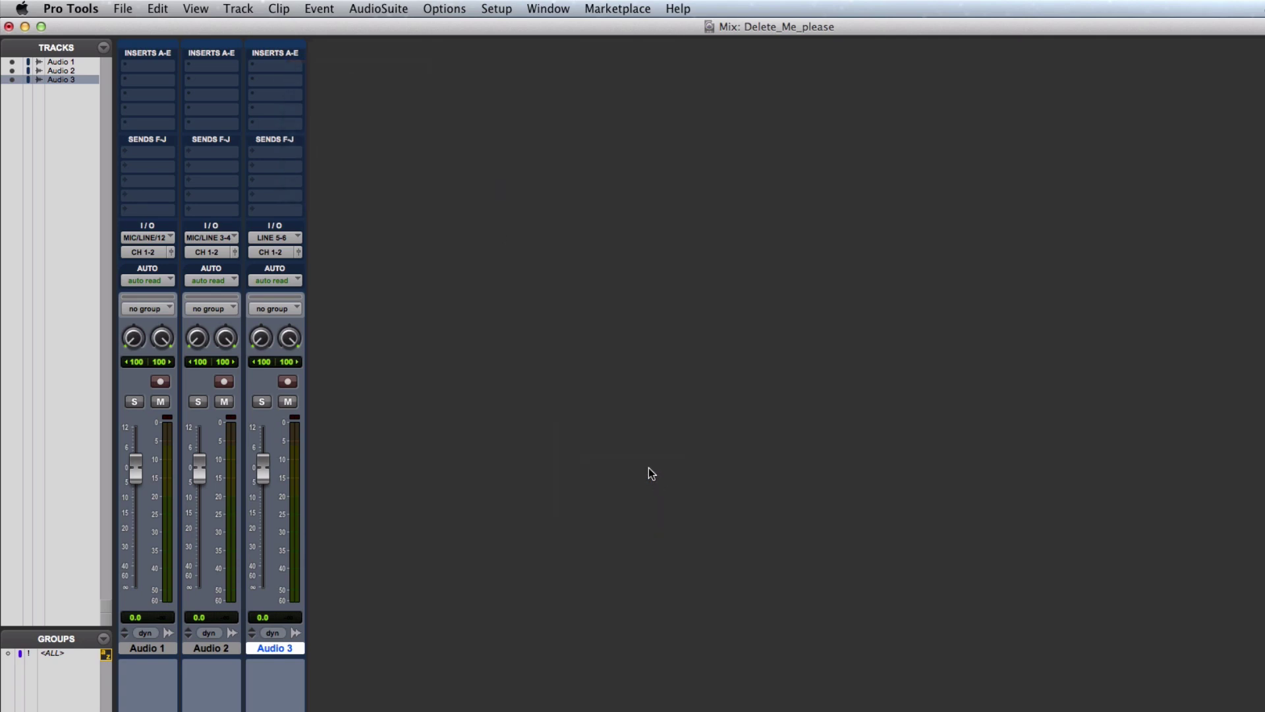
Step: Check the favorite plug-ins among the multichannel choices for Audio 3's first insert slot
click(287, 63)
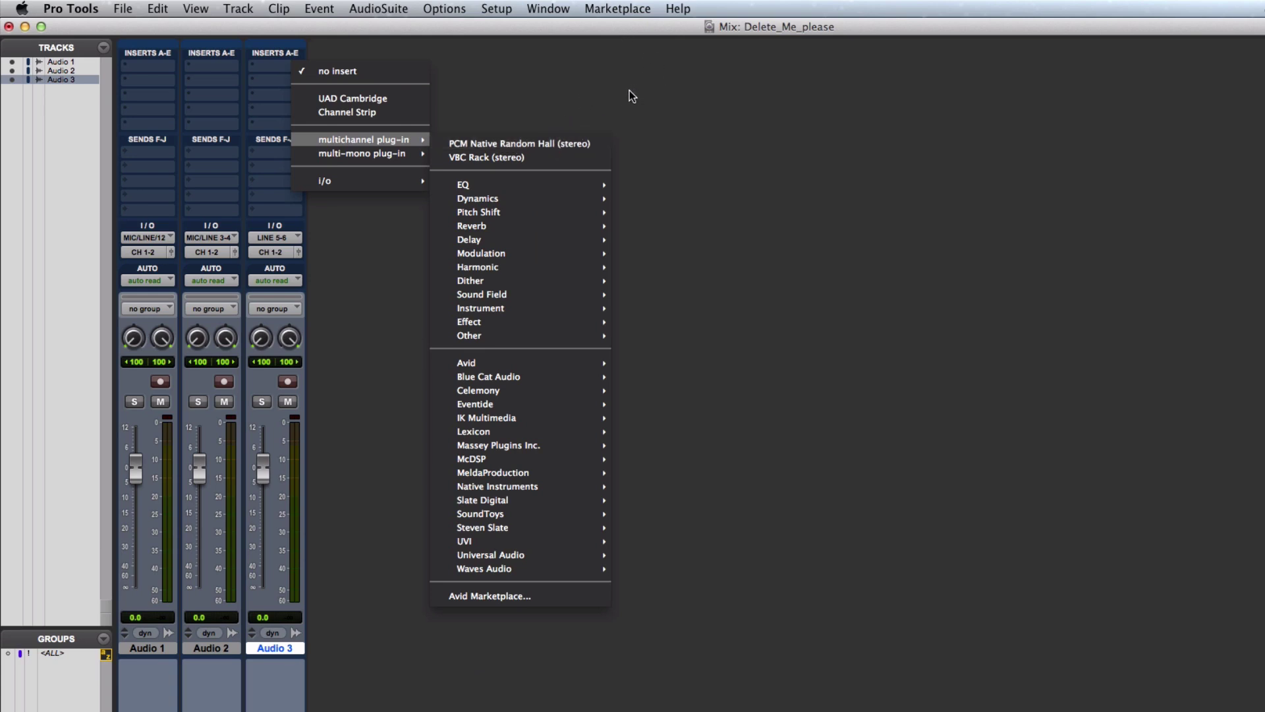
click(568, 89)
click(290, 70)
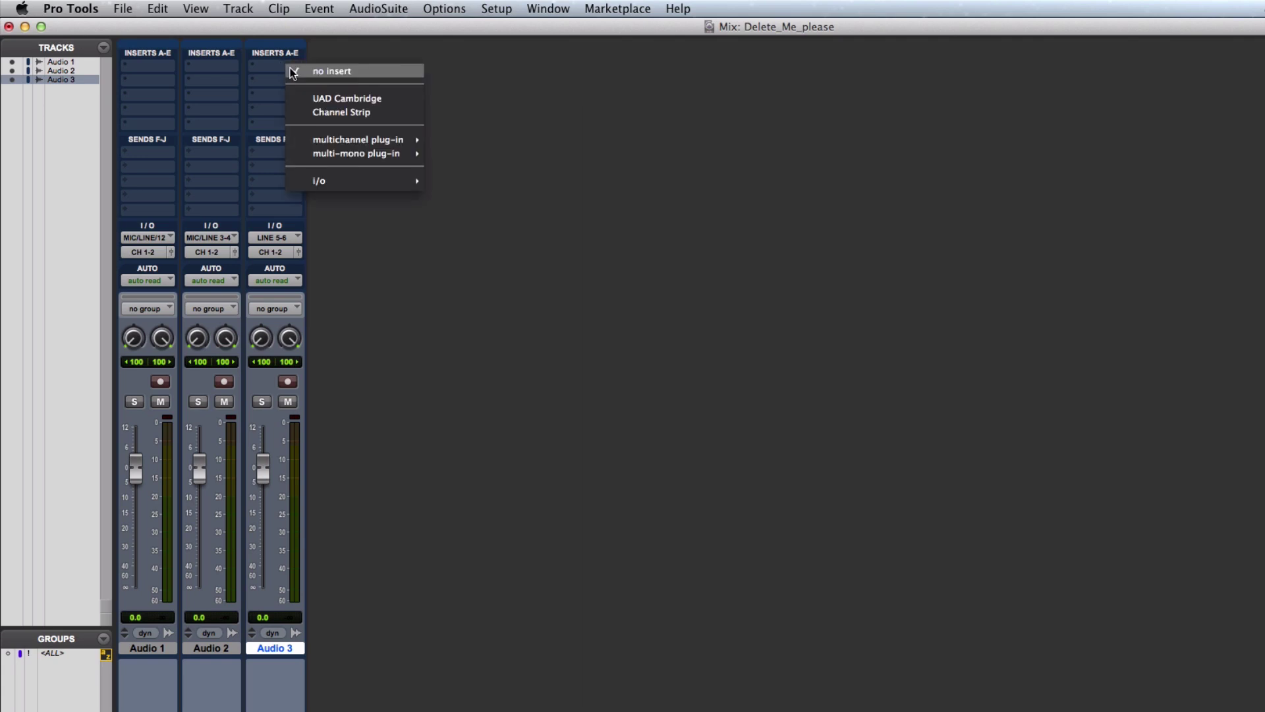
mouse_move(363, 137)
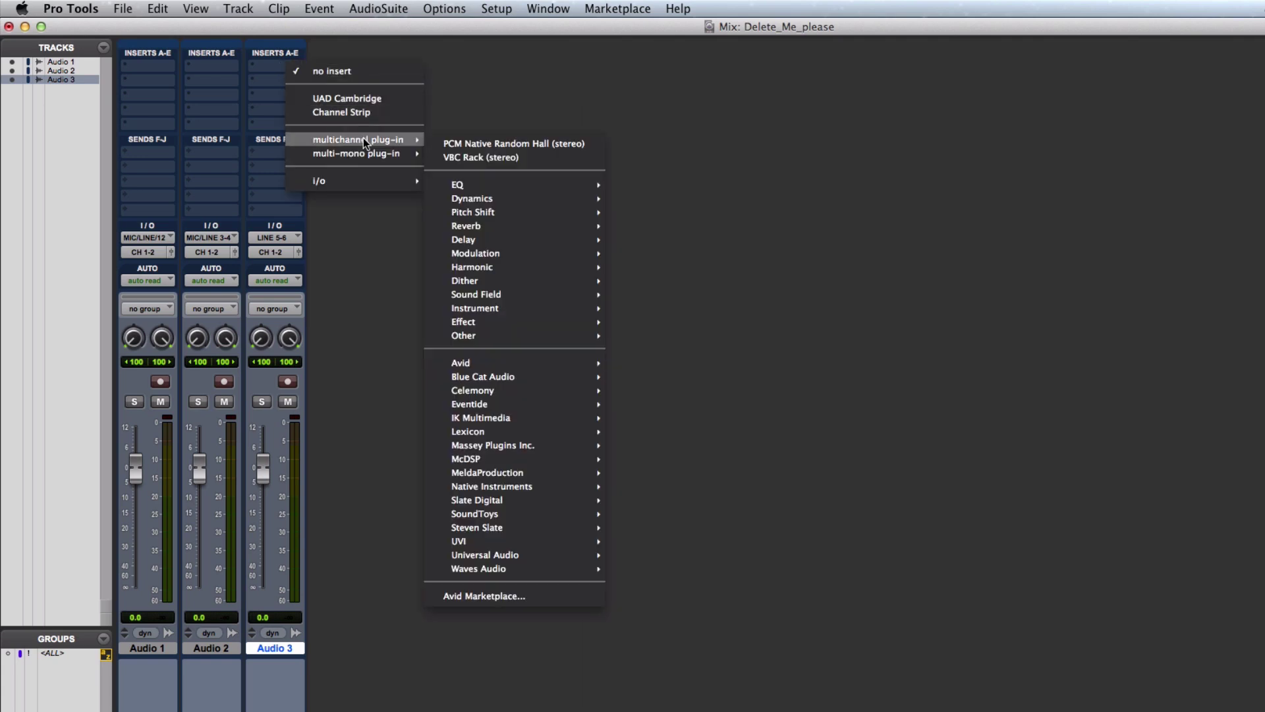